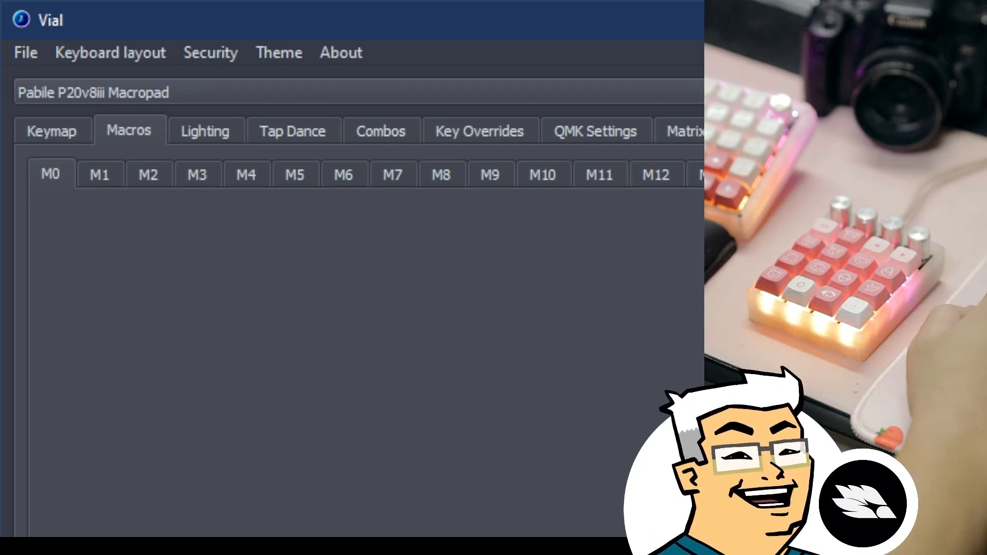
After checking the macropad's M3 and M4 macros, switch the device to the Pabile P60 Keyboard.
{"action": "left_click", "coordinate": [825, 175]}
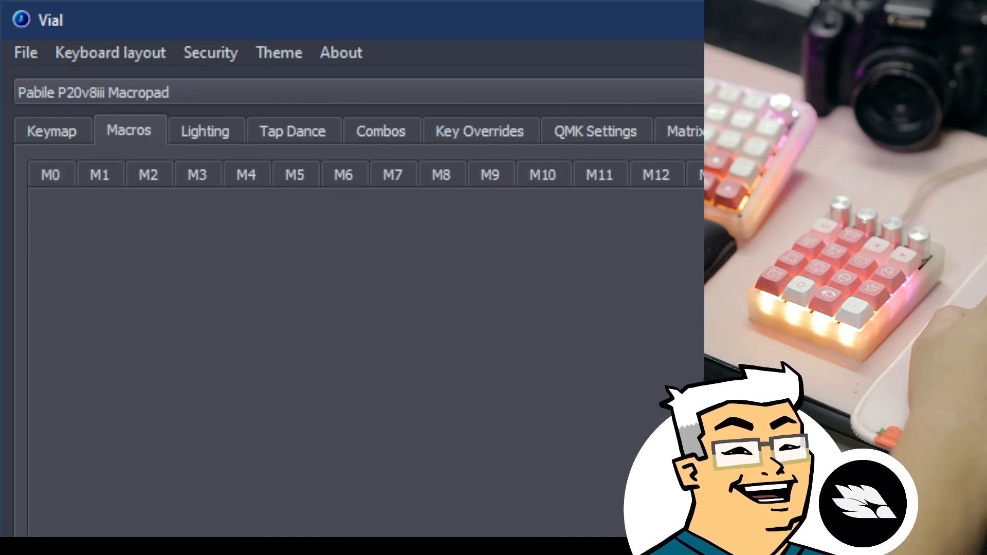
{"action": "left_click", "coordinate": [262, 173]}
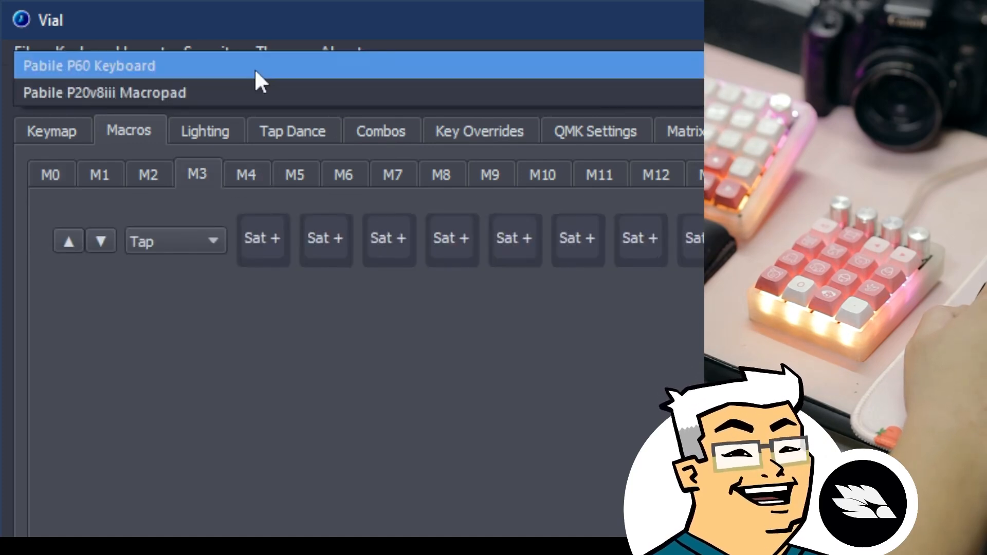
{"action": "left_click", "coordinate": [254, 96]}
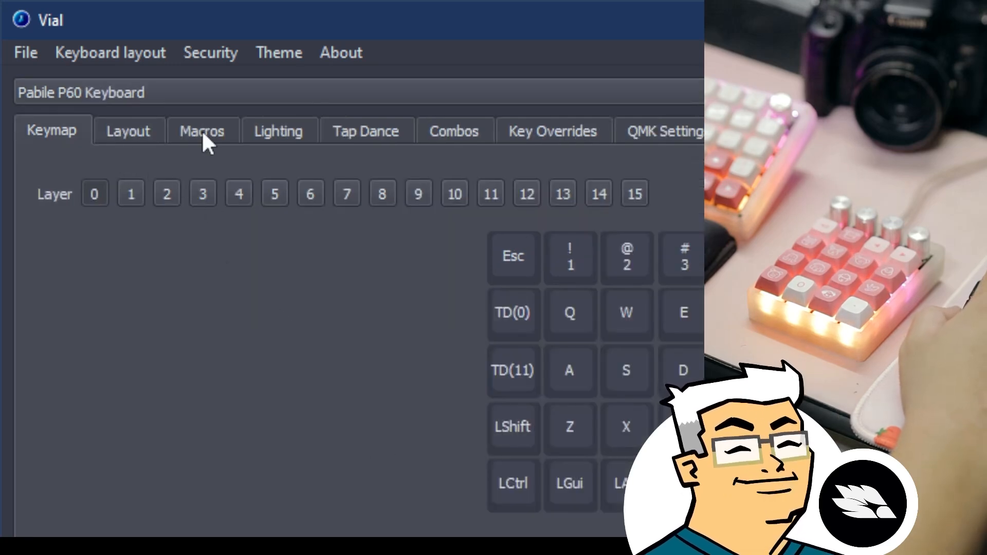
Browse the P60 Keyboard's macros M0–M4, including the Run shortcut to F:\OneDrive\Shoots.
{"action": "left_click", "coordinate": [202, 131]}
{"action": "left_click", "coordinate": [99, 175]}
{"action": "left_click", "coordinate": [51, 175]}
{"action": "left_click", "coordinate": [149, 175]}
{"action": "left_click", "coordinate": [196, 175]}
{"action": "left_click", "coordinate": [241, 174]}
{"action": "left_click", "coordinate": [182, 173]}
{"action": "left_click", "coordinate": [164, 175]}
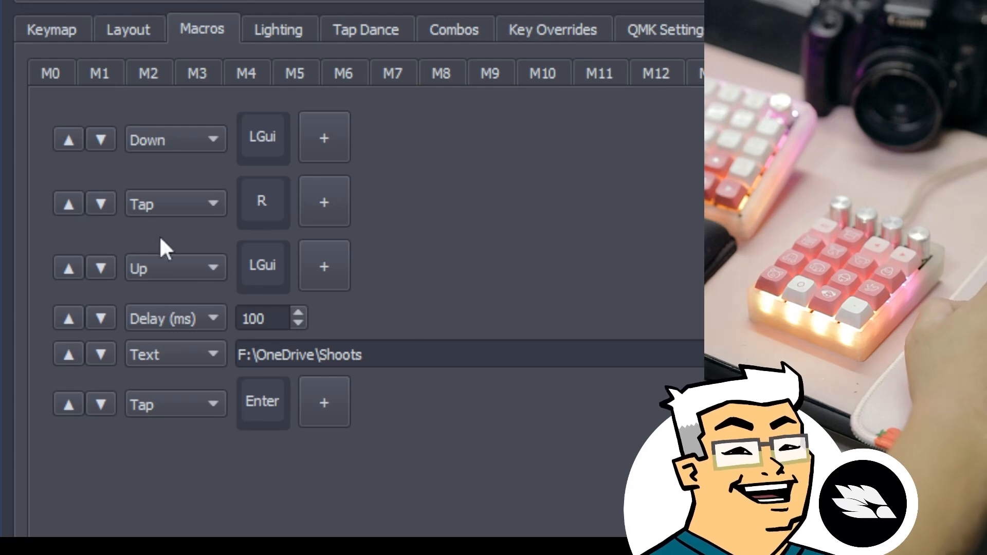
{"action": "left_click", "coordinate": [62, 73]}
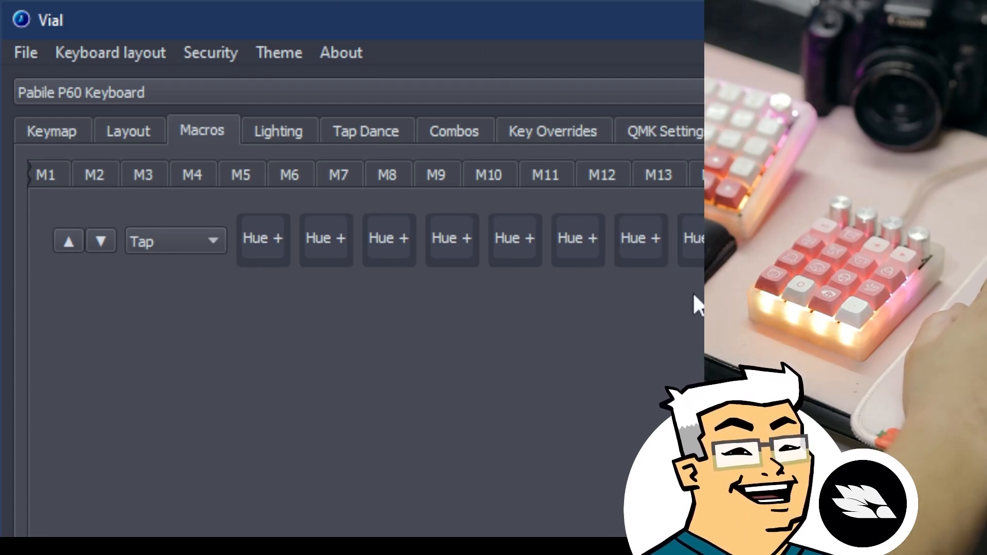
{"action": "left_click", "coordinate": [605, 177]}
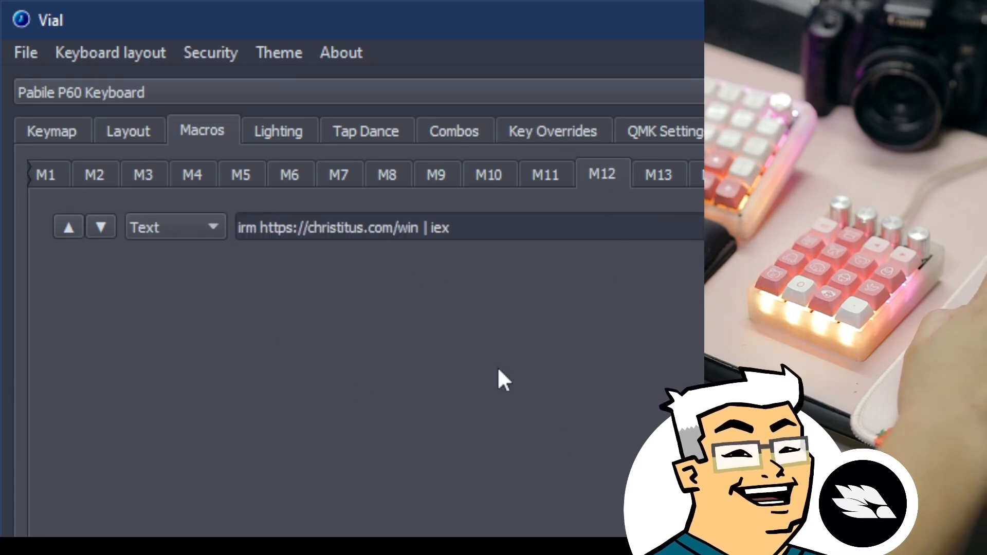
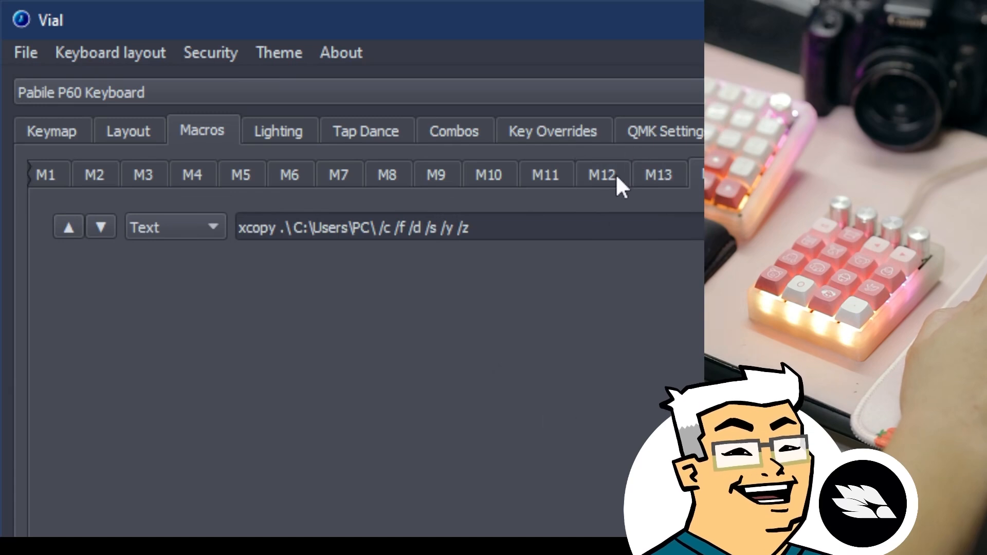
{"action": "left_click", "coordinate": [617, 177]}
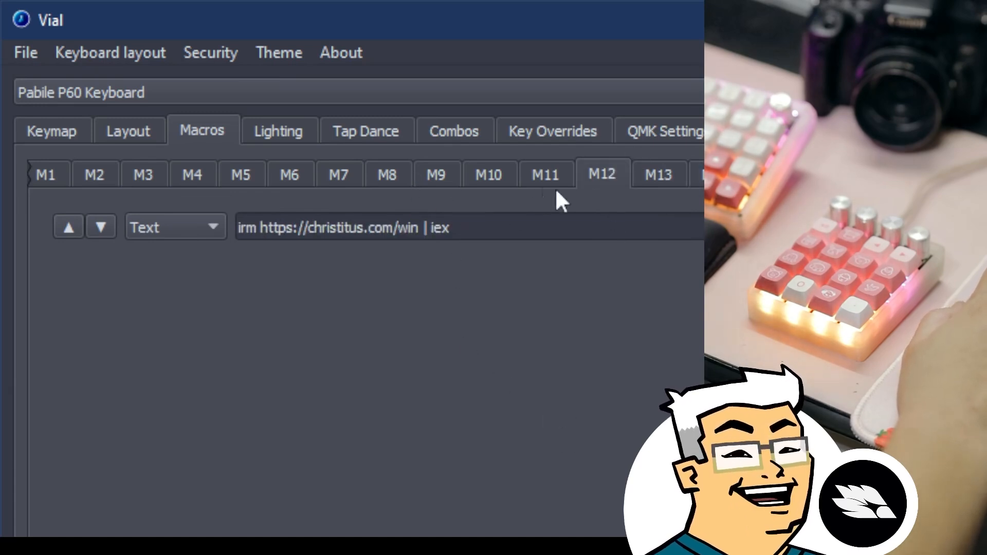
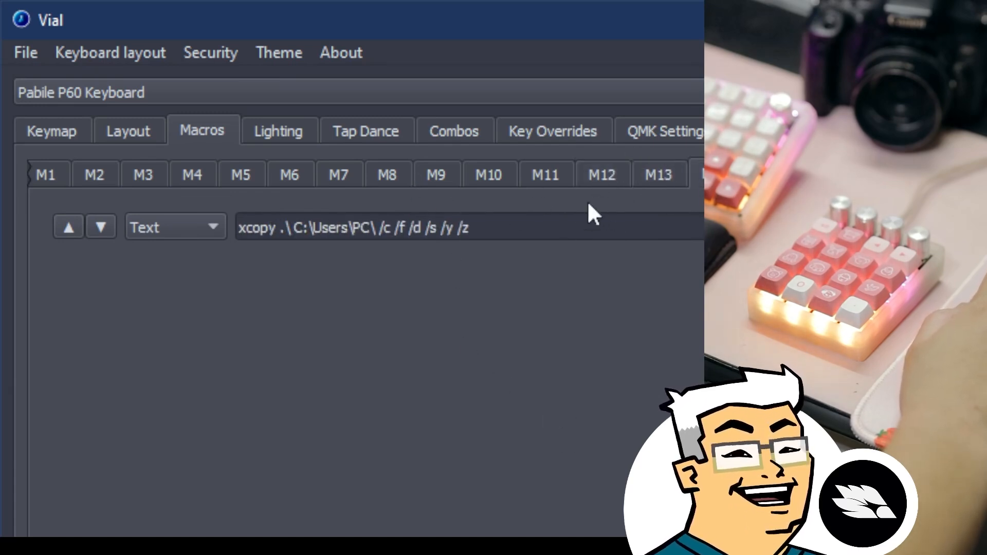
Select the M12 macro tab to display its PowerShell install command text.
{"action": "left_click", "coordinate": [602, 181]}
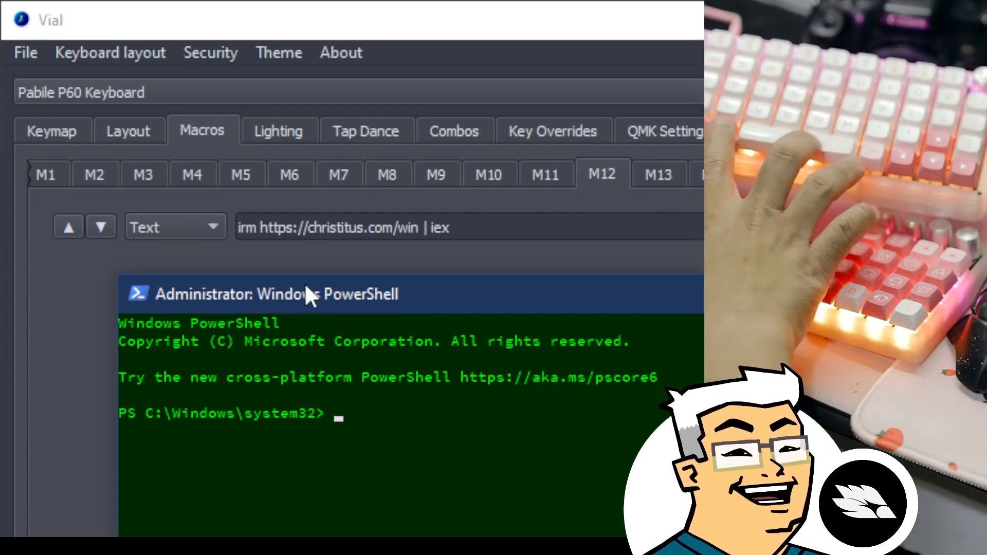
{"action": "type", "text": "irm https://christitus.com/win | iex"}
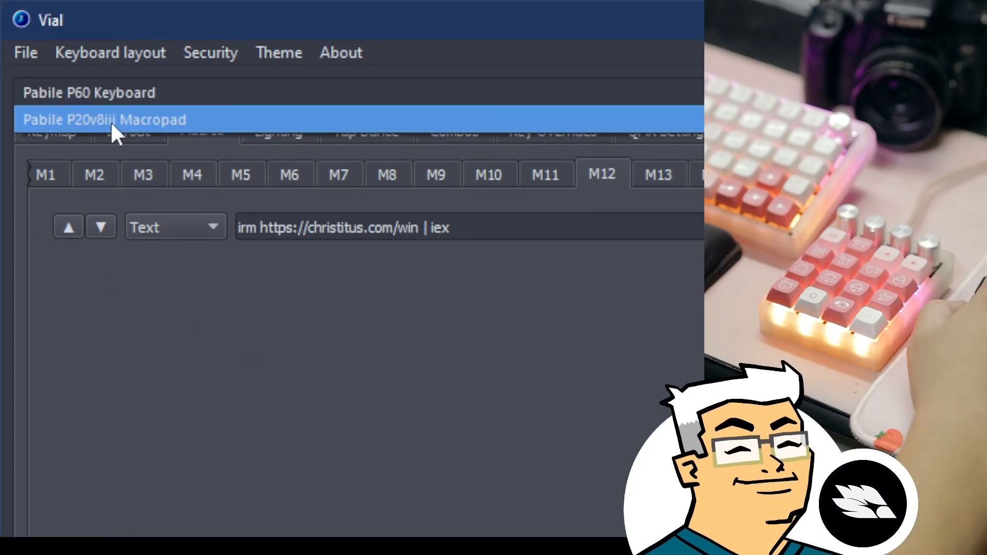
{"action": "left_click", "coordinate": [110, 121]}
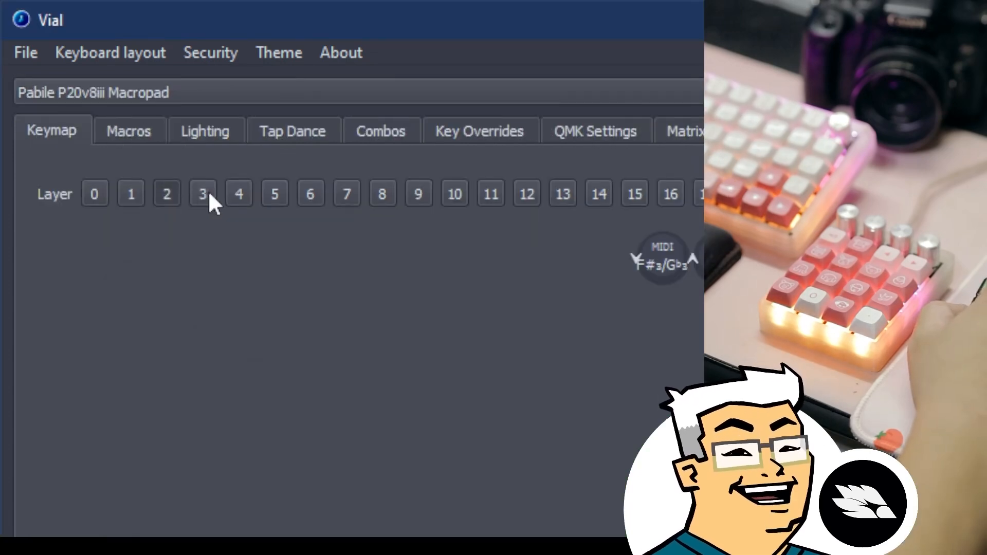
Load the macropad, review macros M4 Sat-, M5 Hue- and M6 Hue+, then add an M0 action.
{"action": "left_click", "coordinate": [146, 130]}
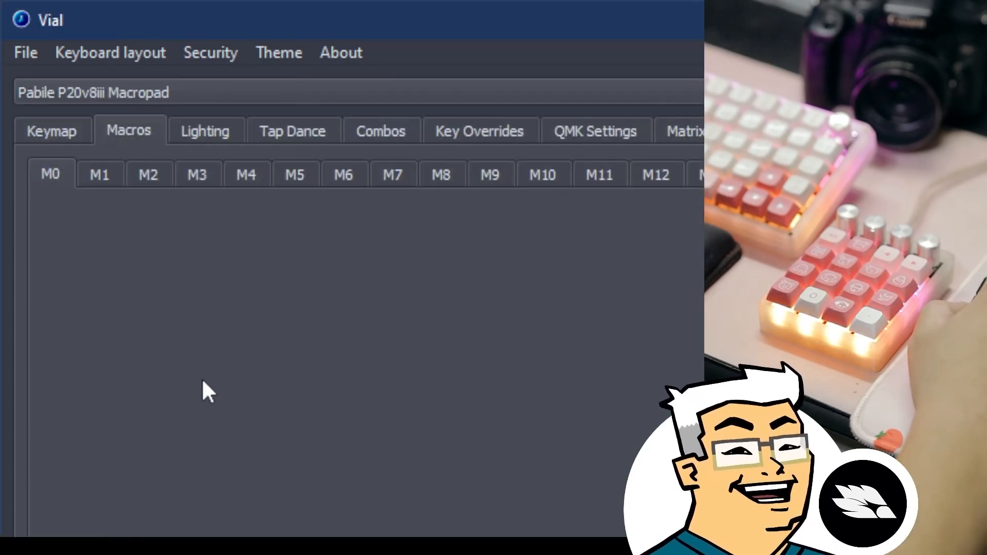
{"action": "left_click", "coordinate": [246, 175]}
{"action": "left_click", "coordinate": [292, 177]}
{"action": "left_click", "coordinate": [343, 174]}
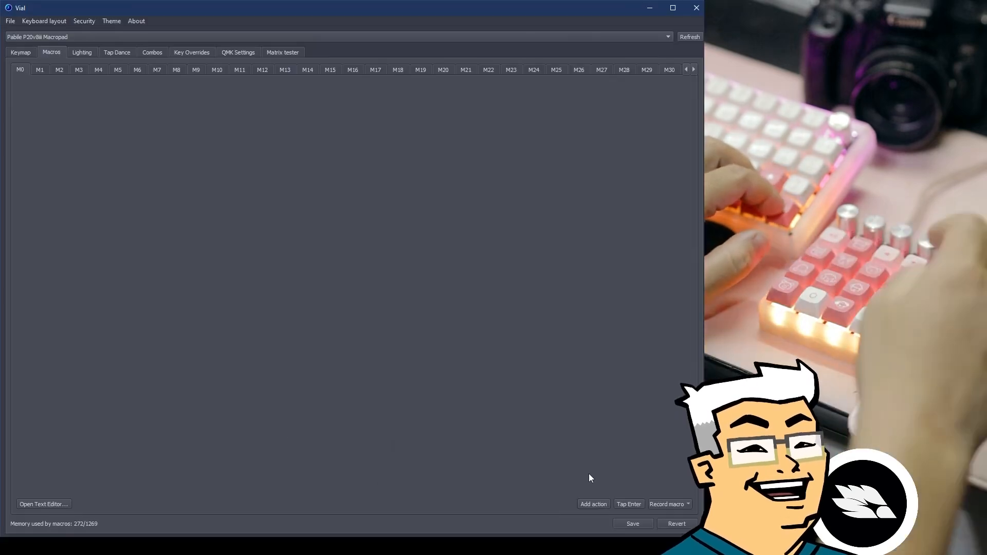
{"action": "left_click", "coordinate": [593, 506]}
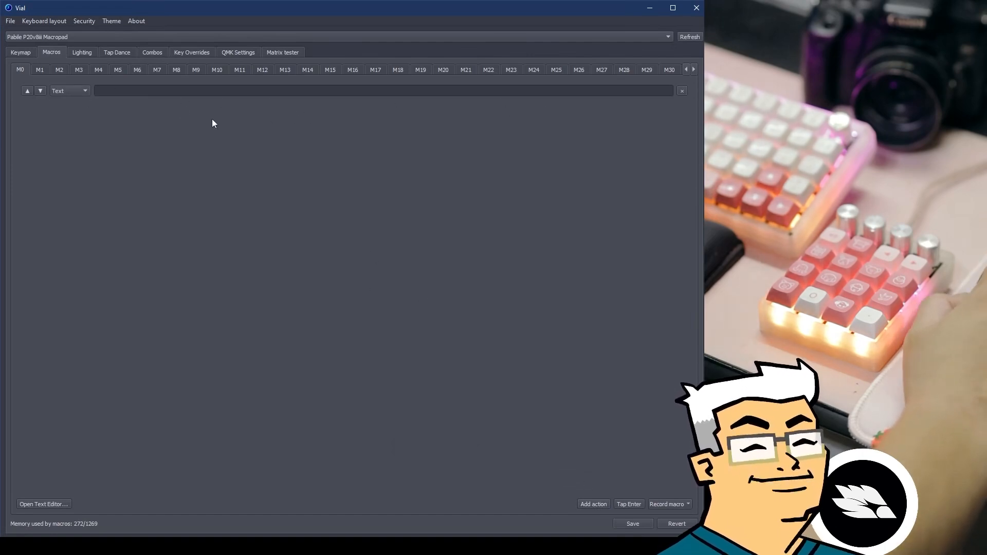
Make M0's first action a Down press of LShift.
{"action": "left_click", "coordinate": [70, 90]}
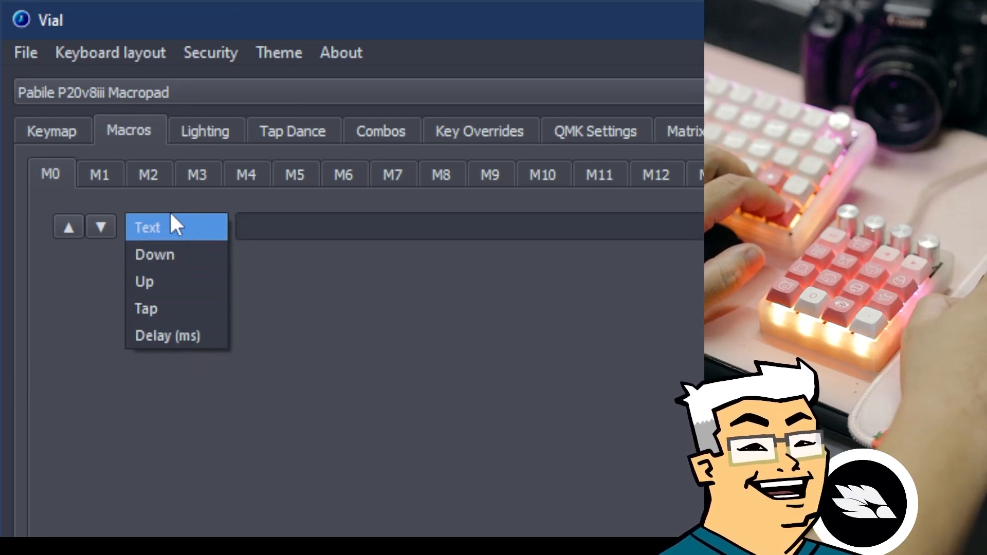
{"action": "left_click", "coordinate": [212, 255]}
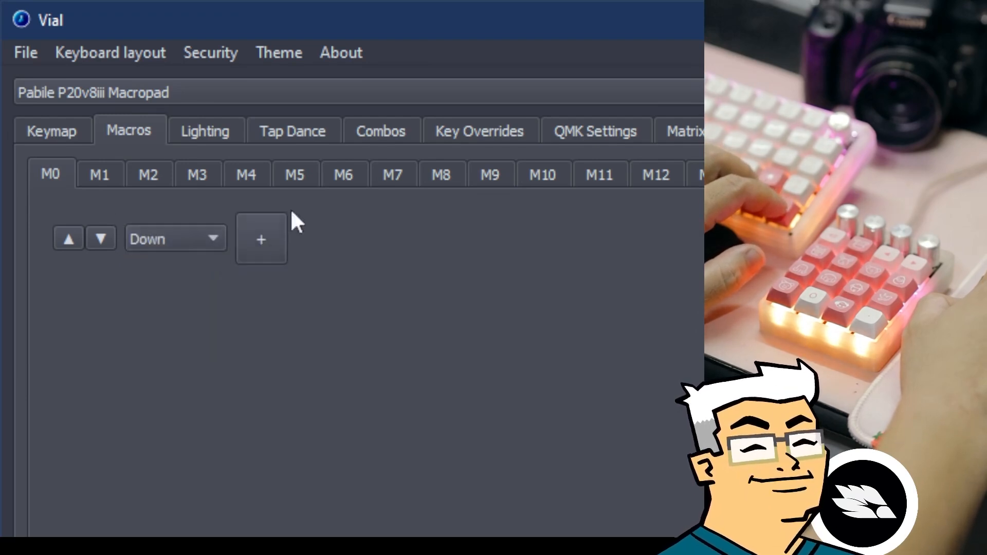
{"action": "left_click", "coordinate": [164, 239]}
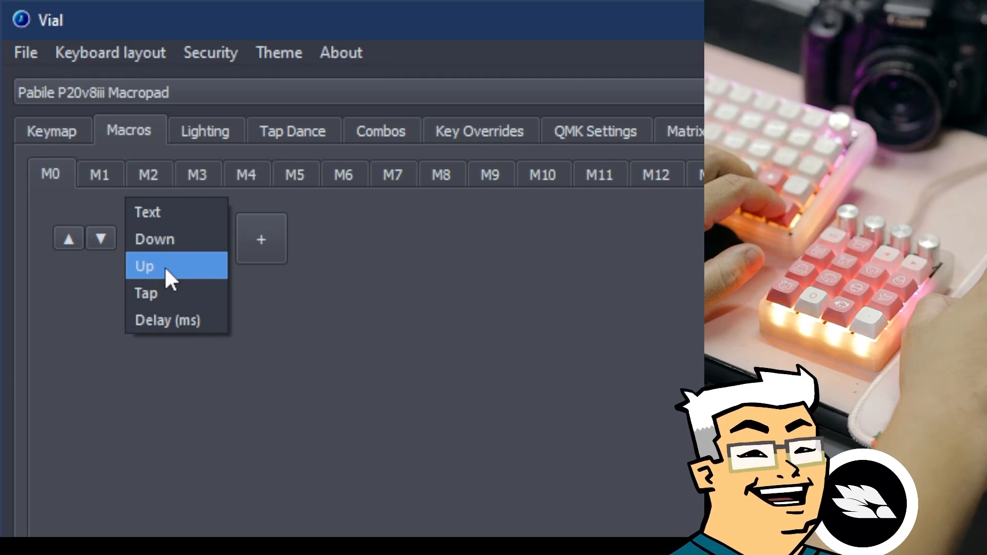
{"action": "left_click", "coordinate": [165, 267]}
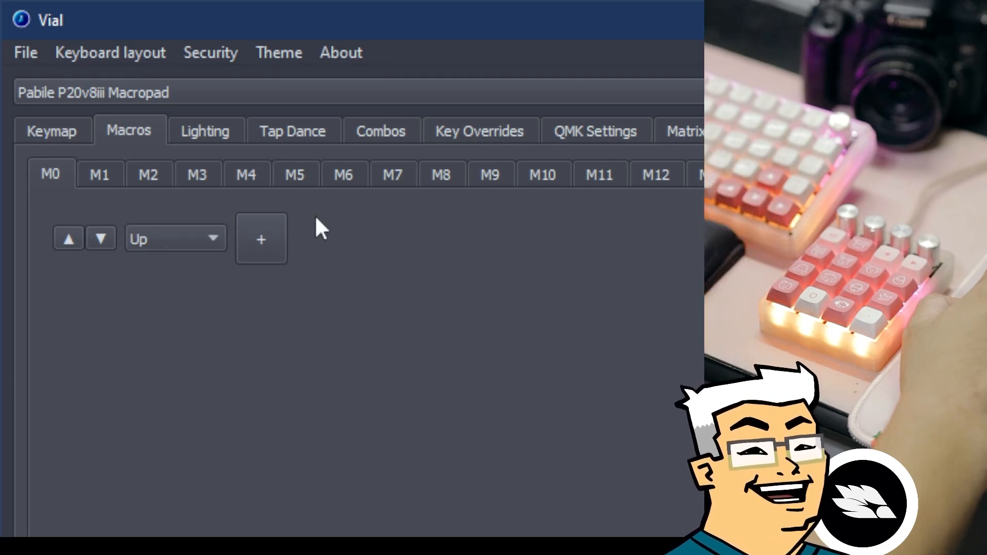
{"action": "left_click", "coordinate": [206, 241]}
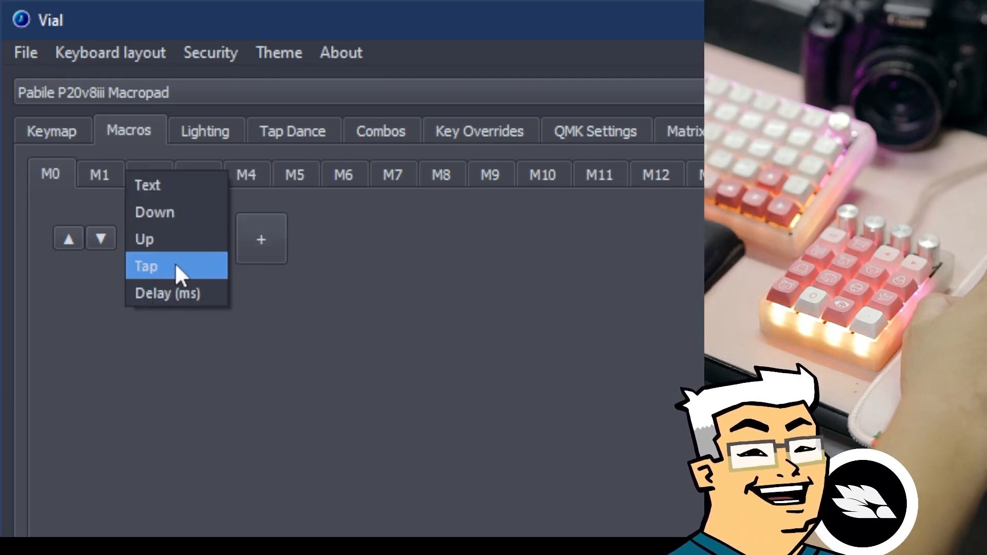
{"action": "left_click", "coordinate": [187, 211]}
{"action": "left_click", "coordinate": [261, 247]}
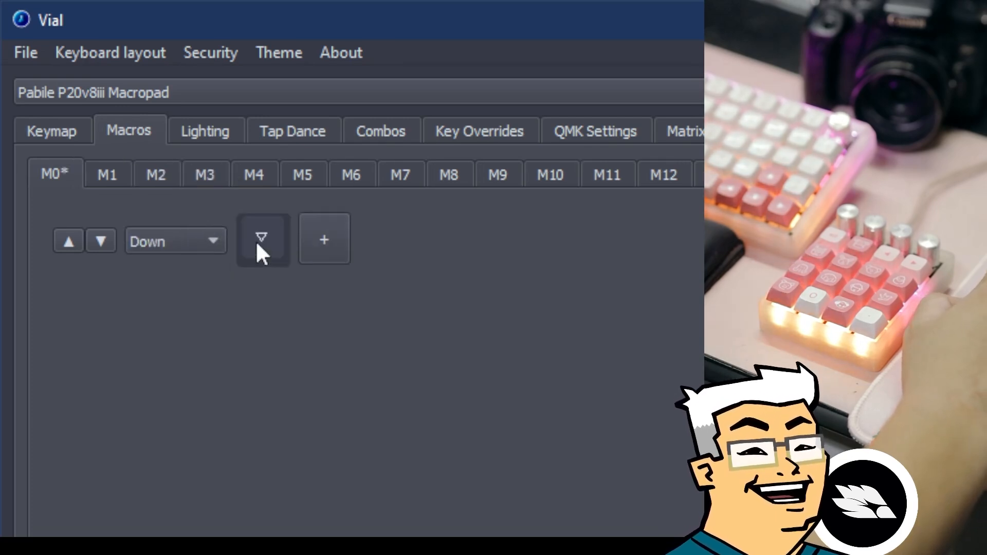
{"action": "left_click", "coordinate": [265, 237]}
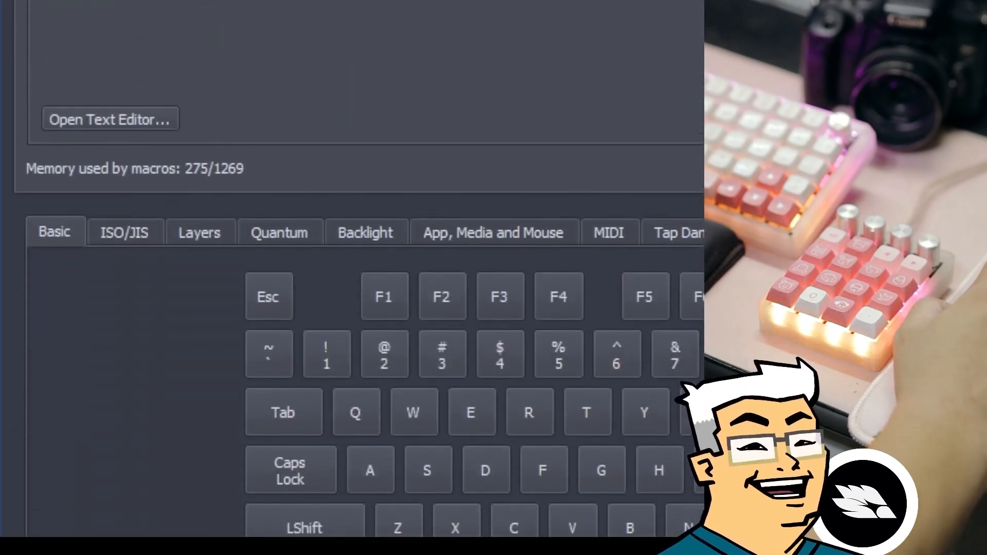
{"action": "left_click", "coordinate": [304, 530]}
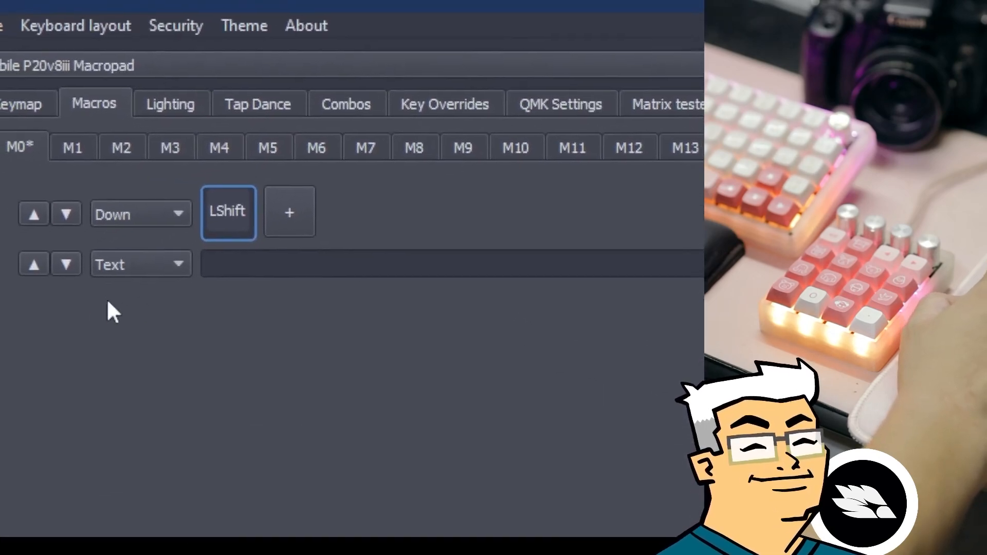
Turn M0's second action into an Up release of LShift.
{"action": "left_click", "coordinate": [175, 264]}
{"action": "left_click", "coordinate": [154, 321]}
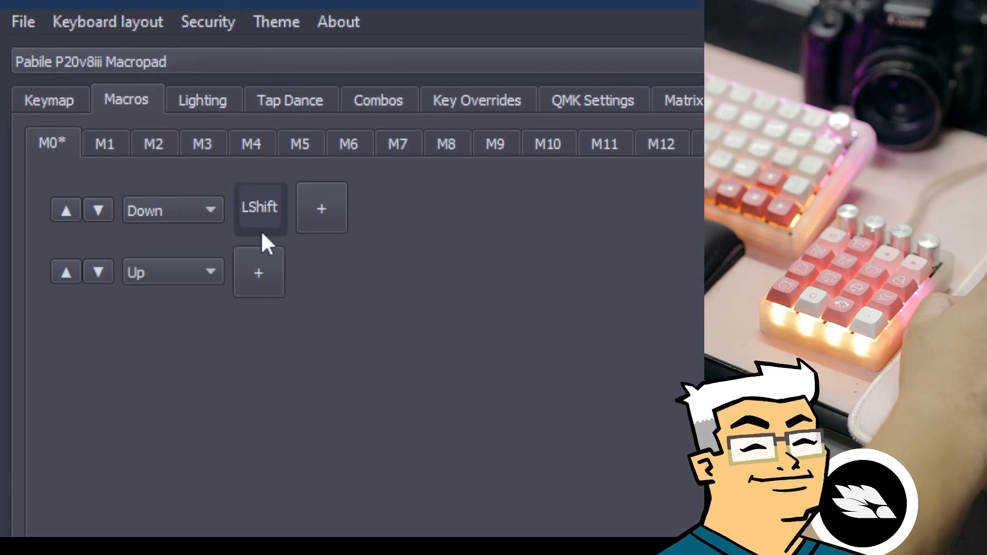
{"action": "left_click", "coordinate": [261, 281]}
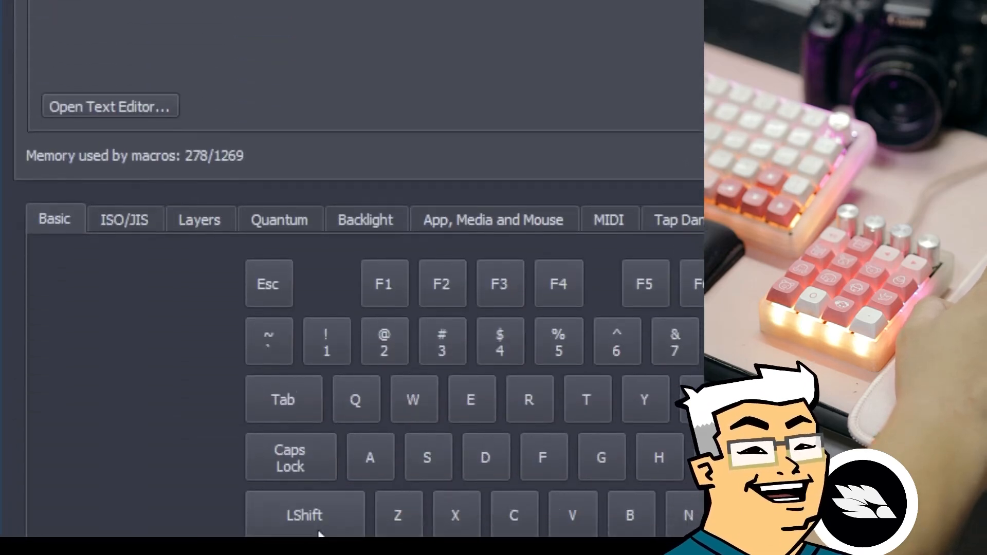
{"action": "left_click", "coordinate": [318, 519]}
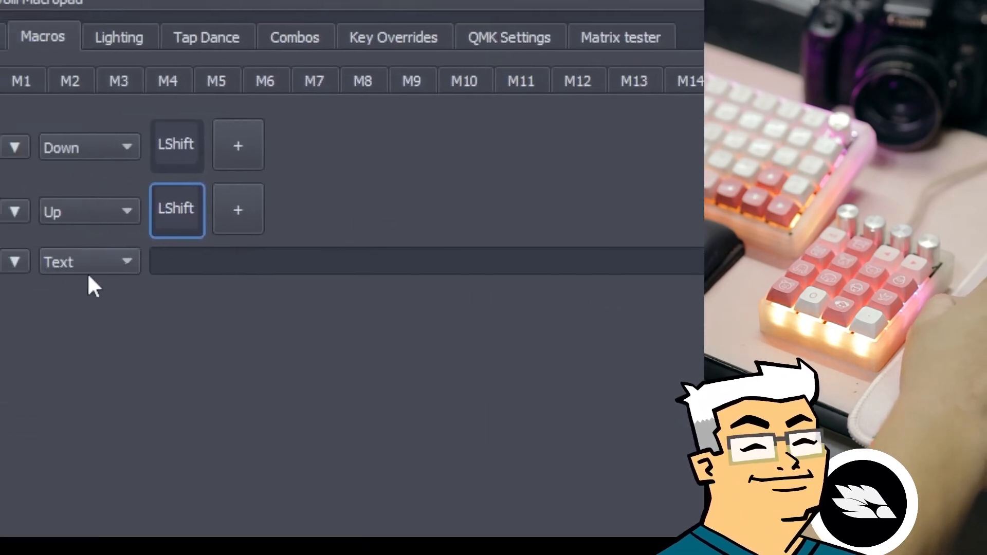
Move the remaining action between the LShift press and release and make it a Tap.
{"action": "left_click", "coordinate": [68, 280]}
{"action": "left_click", "coordinate": [99, 218]}
{"action": "left_click", "coordinate": [69, 277]}
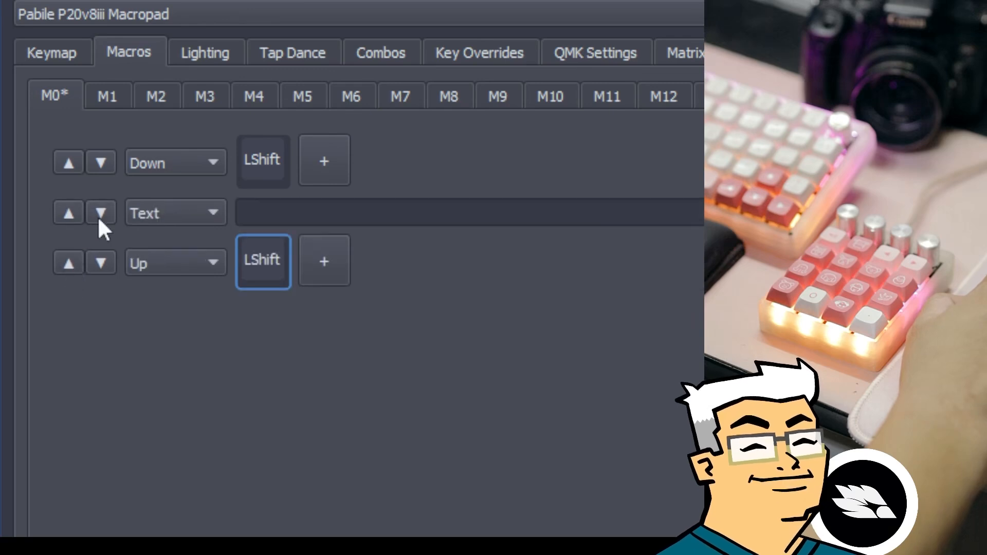
{"action": "left_click", "coordinate": [158, 214]}
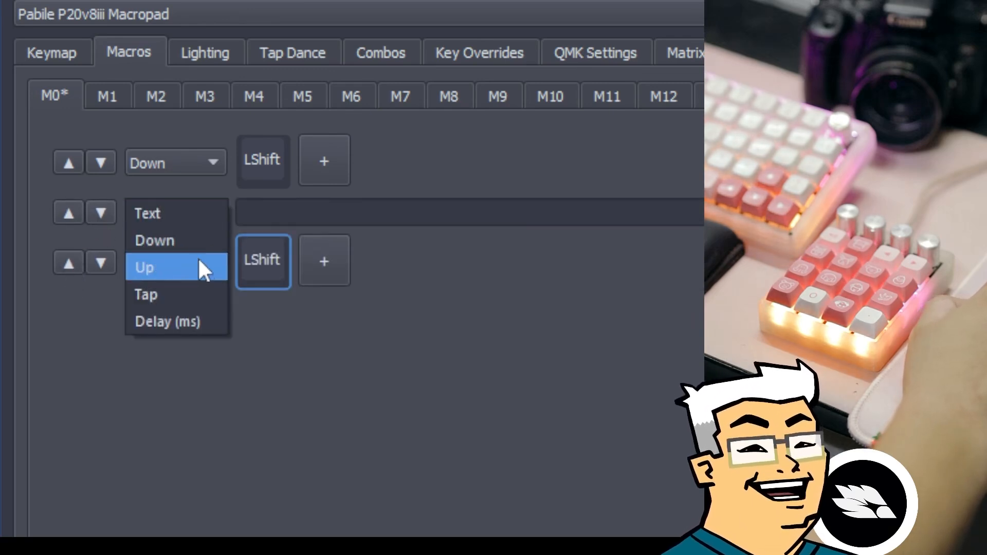
{"action": "left_click", "coordinate": [186, 297]}
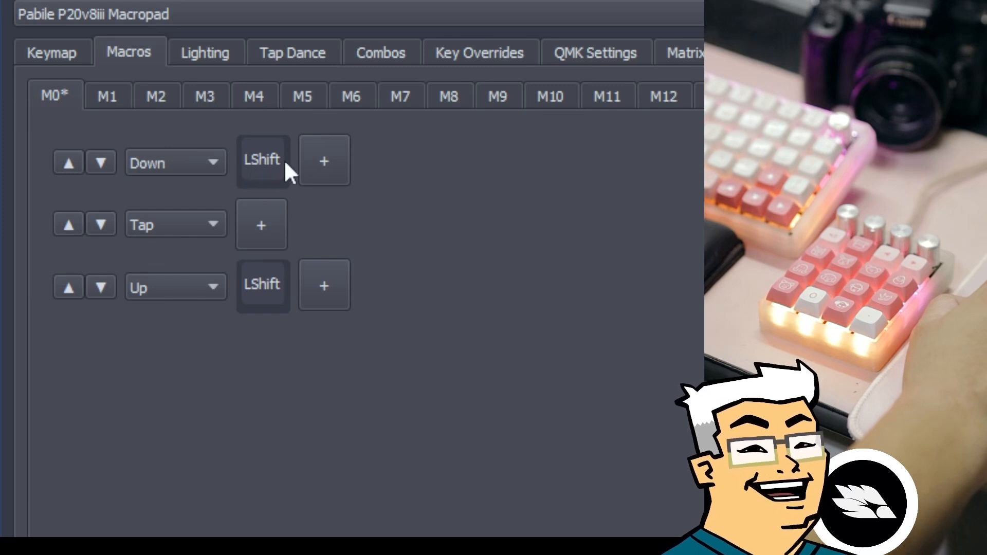
Assign A to the Tap action so M0 types a capital A.
{"action": "left_click", "coordinate": [263, 225]}
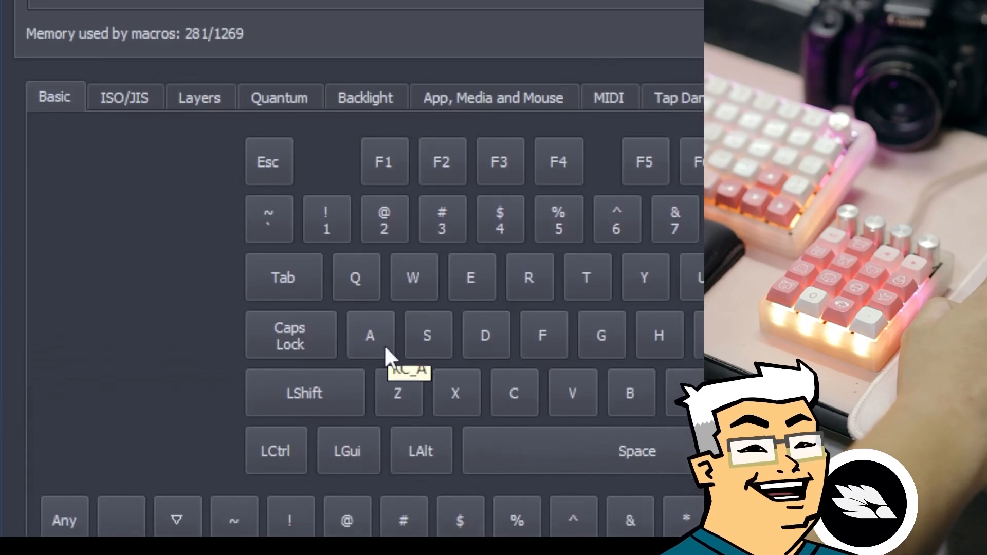
{"action": "left_click", "coordinate": [385, 316]}
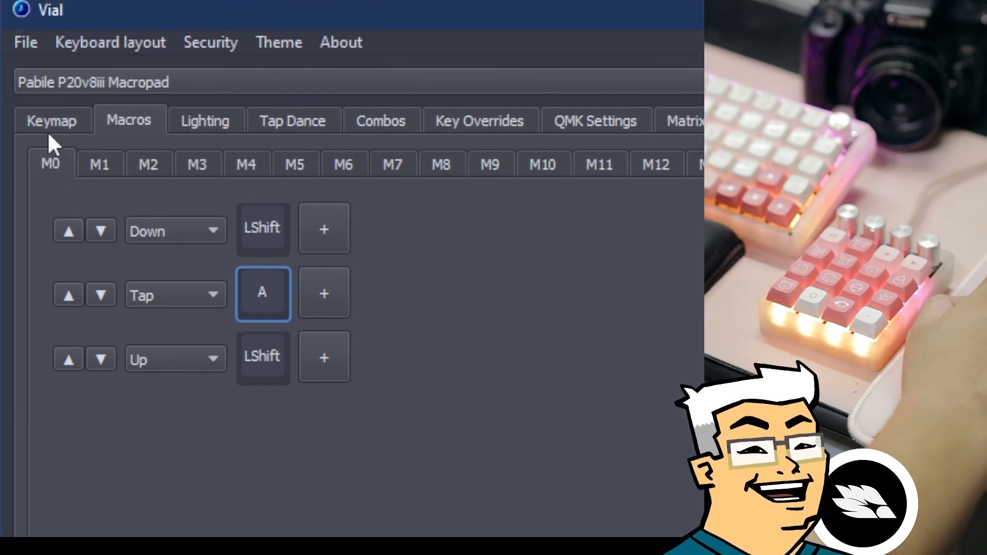
{"action": "left_click", "coordinate": [48, 123]}
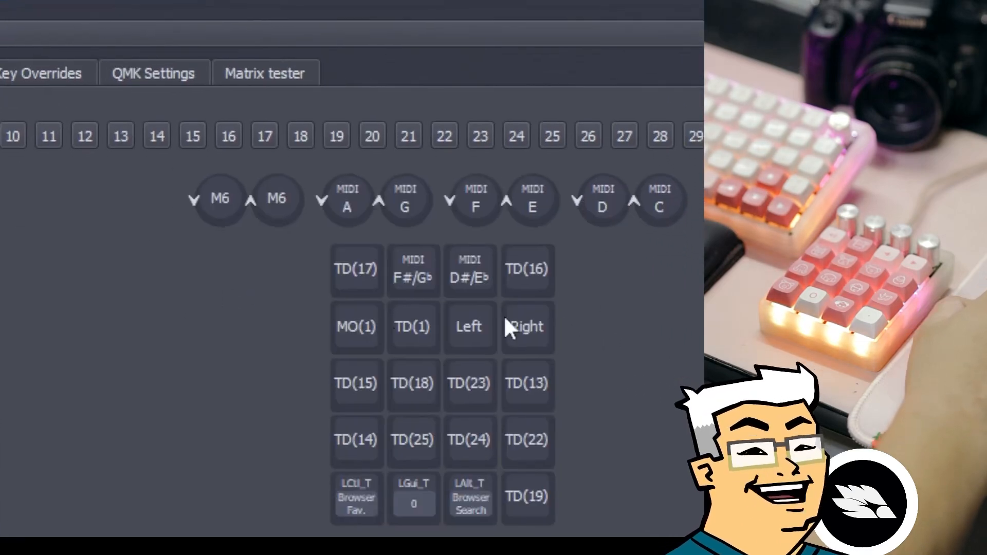
Set the bottom-row LGui_T key to 0 and show the macro keycodes M0–M31.
{"action": "left_click", "coordinate": [504, 271]}
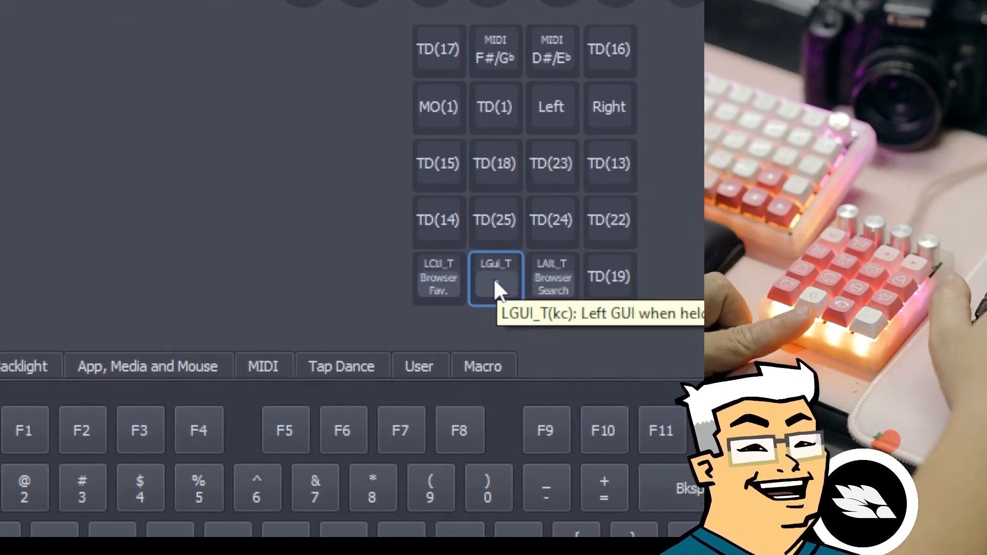
{"action": "key", "text": "0"}
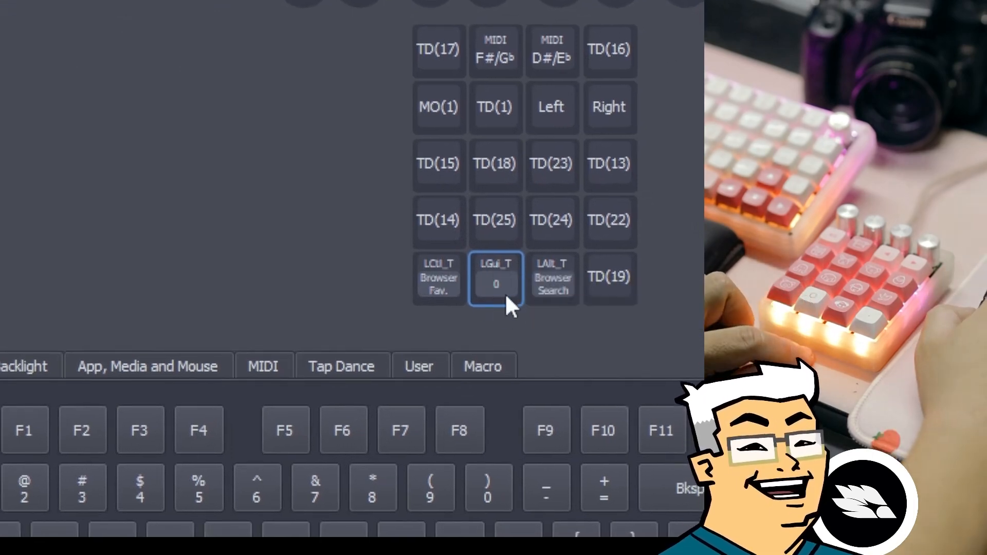
{"action": "left_click", "coordinate": [491, 365]}
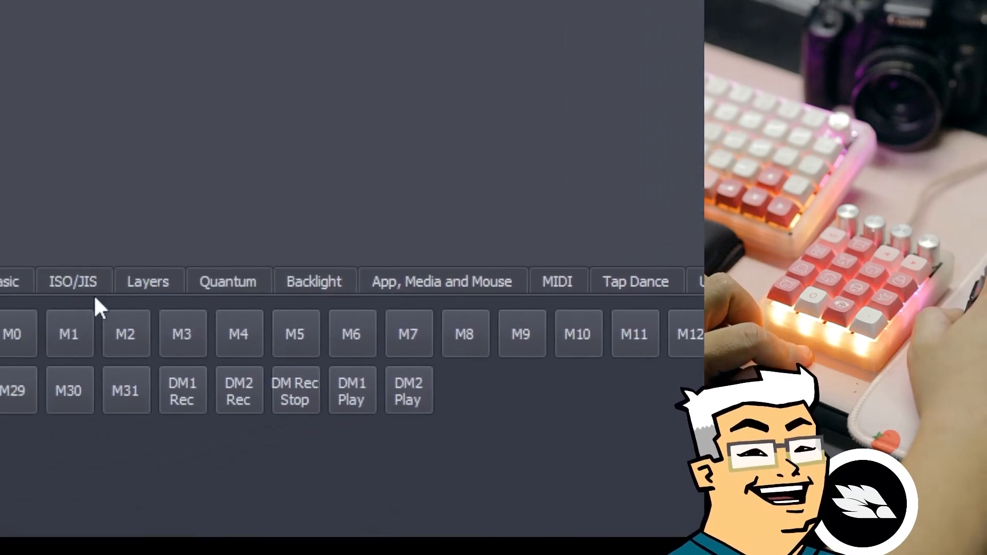
Map M0 onto that key and test it, typing a row of capital A's into Notepad.
{"action": "left_click", "coordinate": [77, 292]}
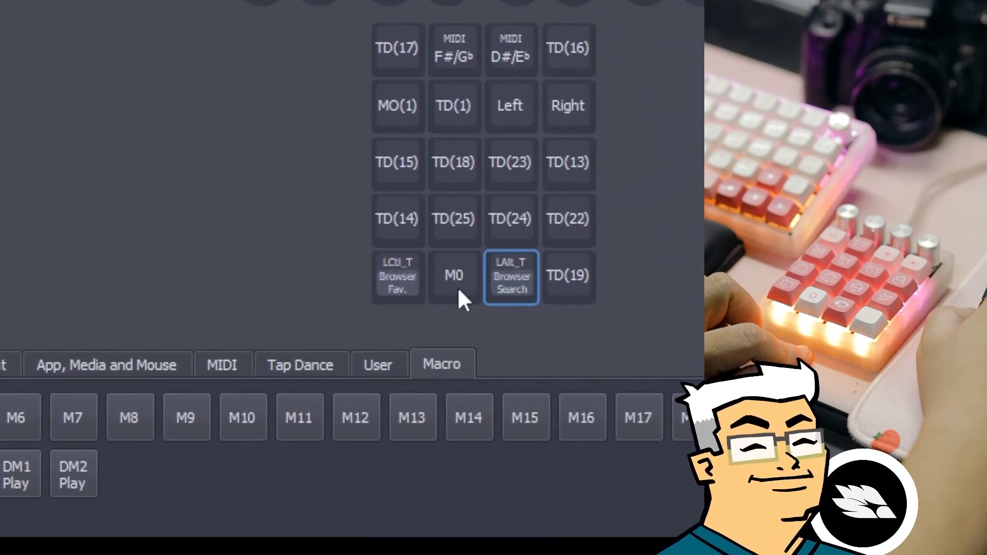
{"action": "left_click", "coordinate": [459, 293]}
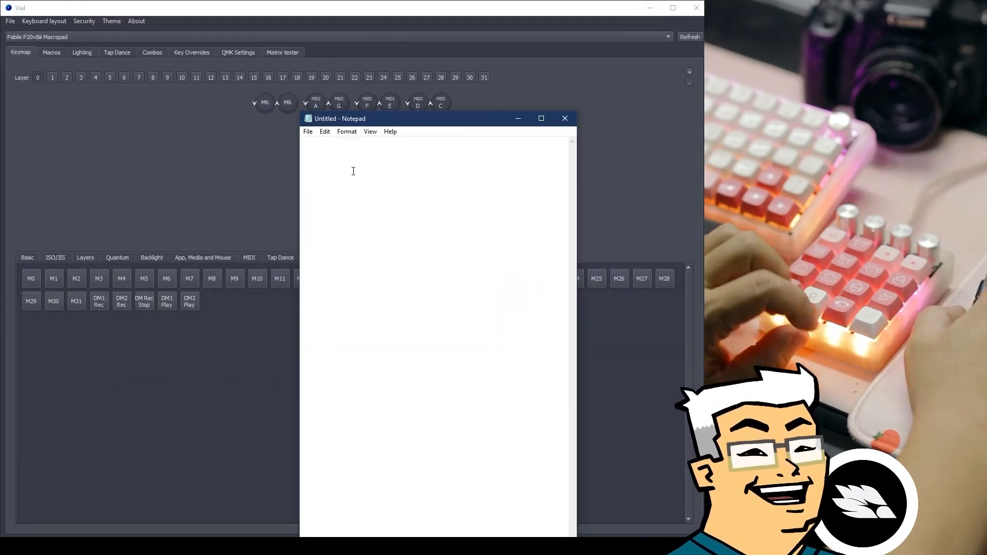
{"action": "type", "text": "AAAAAA"}
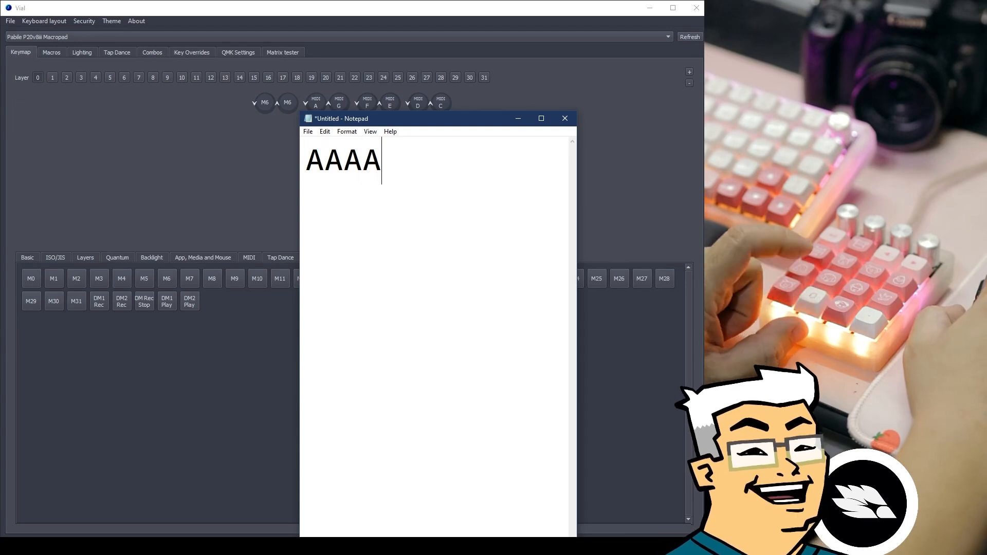
{"action": "type", "text": "AAAA"}
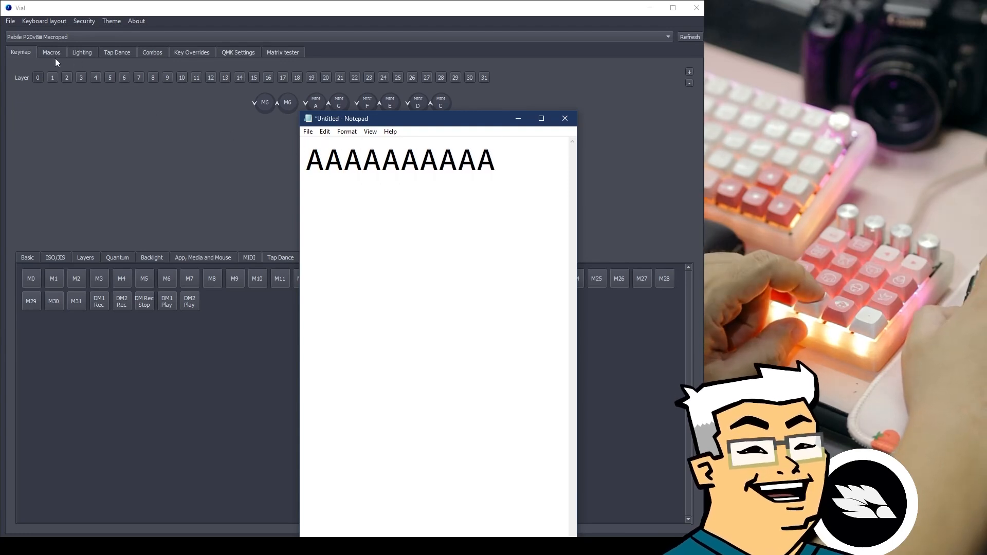
{"action": "left_click", "coordinate": [53, 58]}
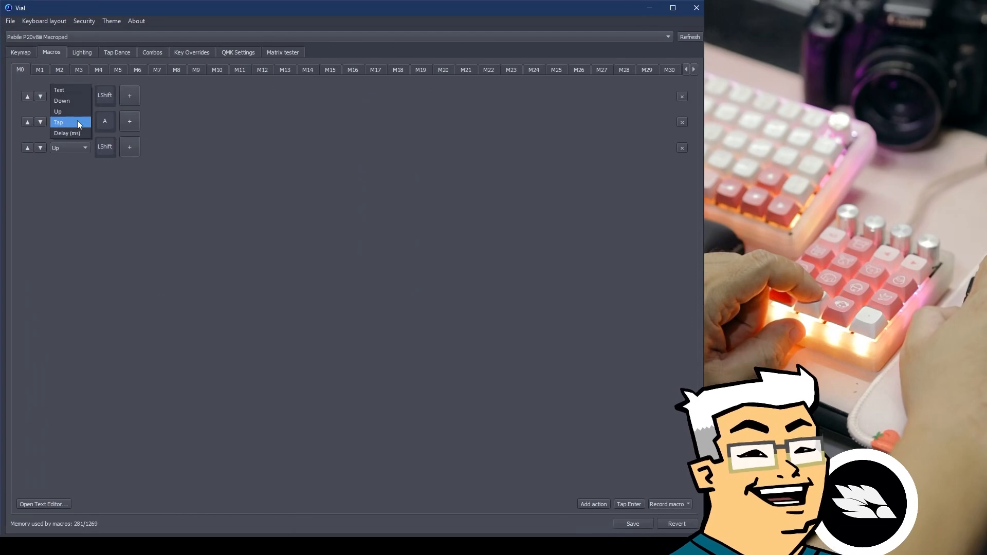
Replace M0's middle action with a self-introduction Text ending 'You see me on this box.' and save.
{"action": "left_click", "coordinate": [74, 91]}
{"action": "left_click", "coordinate": [128, 117]}
{"action": "type", "text": "Hello my name  is Coco. You see me on this box."}
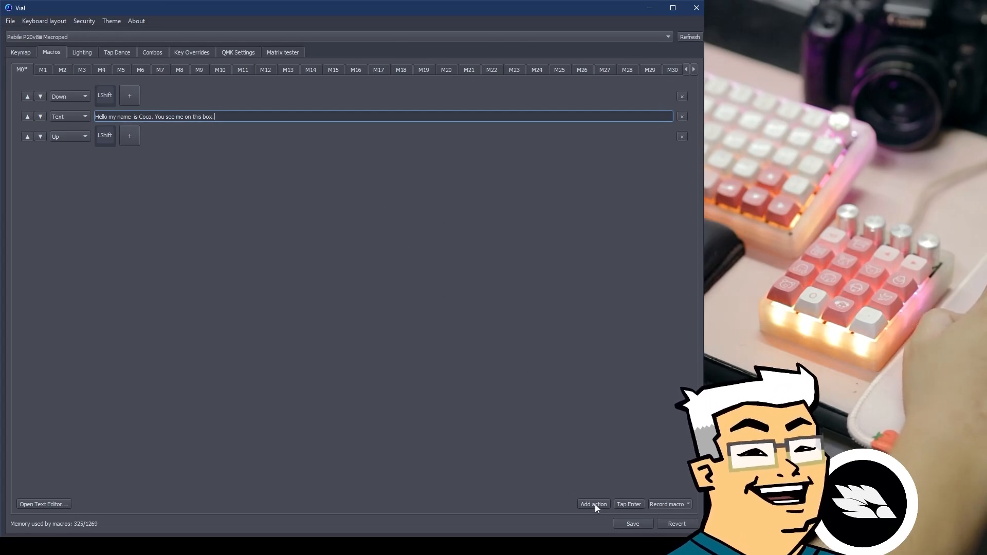
{"action": "left_click", "coordinate": [627, 523]}
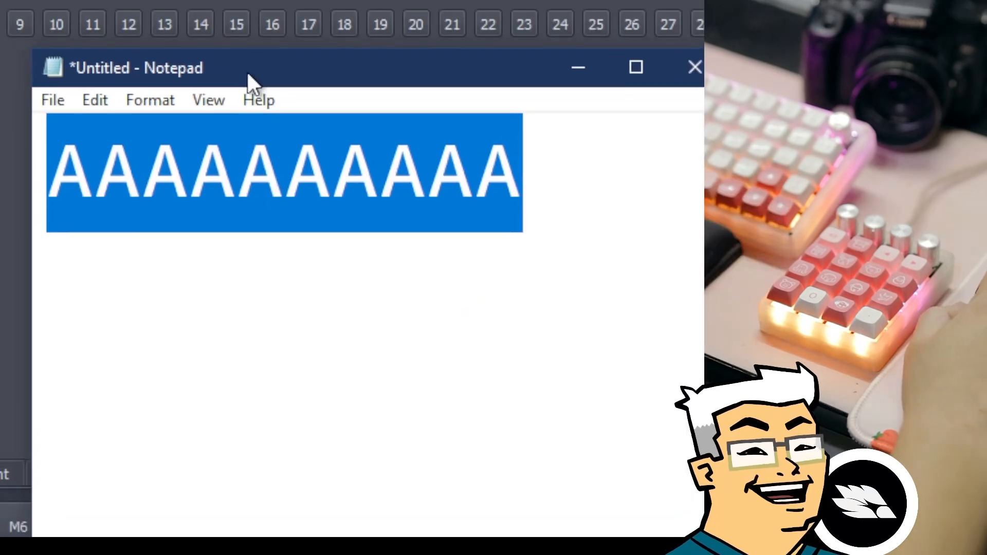
Test the new macro in Notepad, replacing the A's with the introduction sentence, and rearrange the window.
{"action": "left_click_drag", "start_coordinate": [247, 72], "coordinate": [227, 73]}
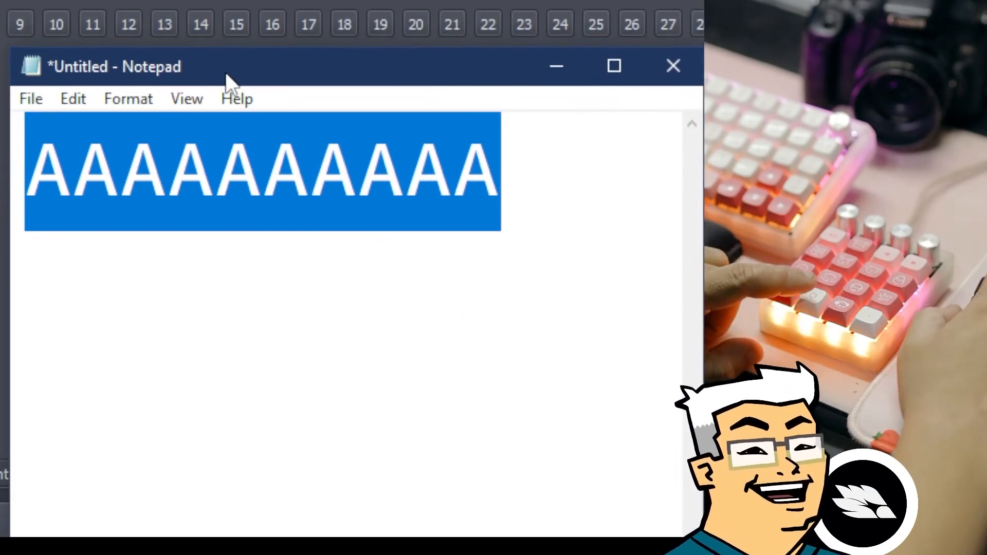
{"action": "type", "text": "Hello my name  is Coco. You see me on this box."}
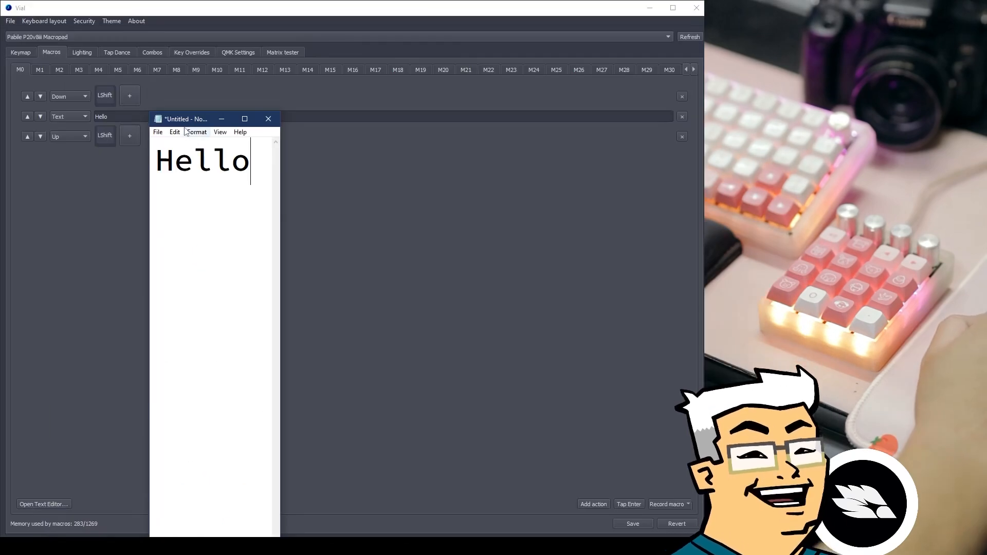
{"action": "left_click_drag", "start_coordinate": [185, 122], "coordinate": [320, 88]}
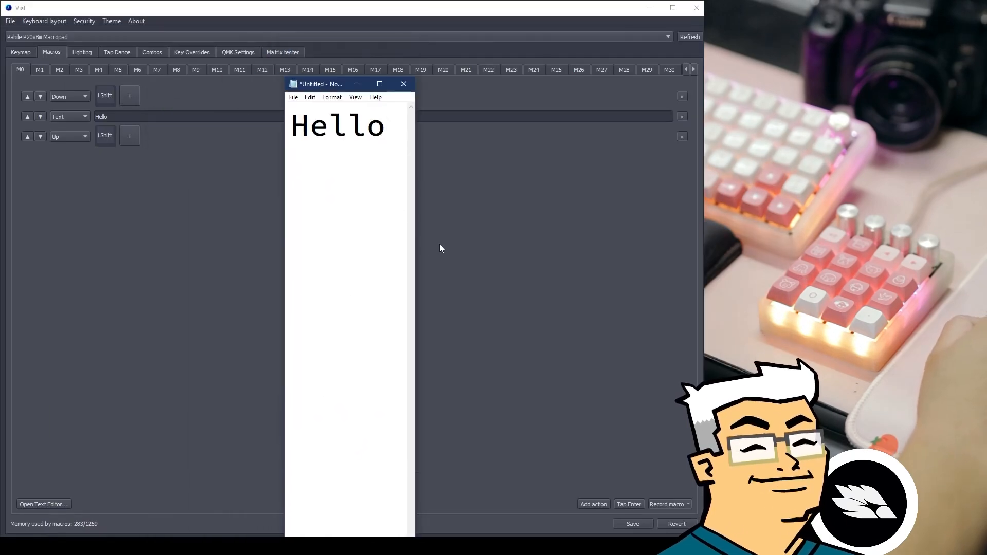
{"action": "left_click_drag", "start_coordinate": [415, 239], "coordinate": [596, 221]}
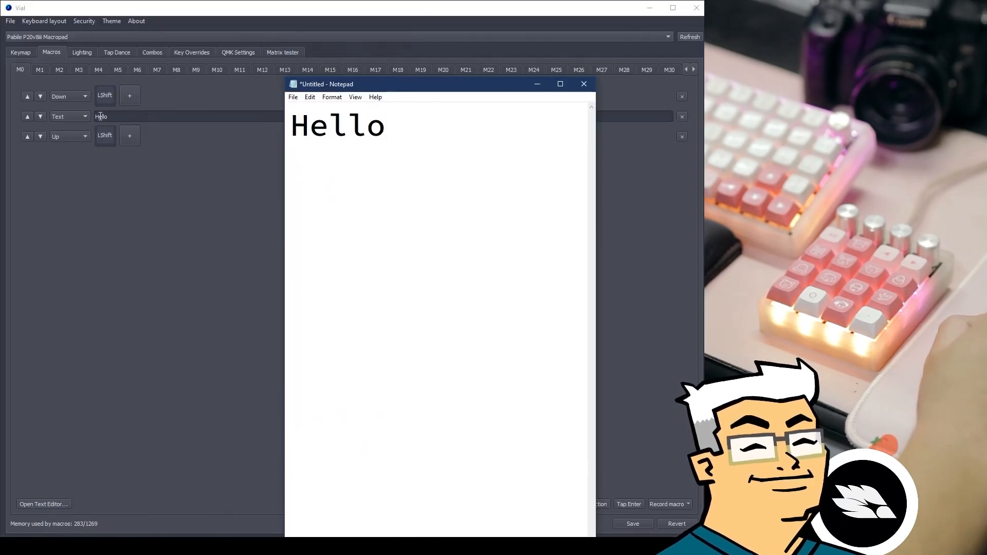
{"action": "left_click", "coordinate": [100, 116]}
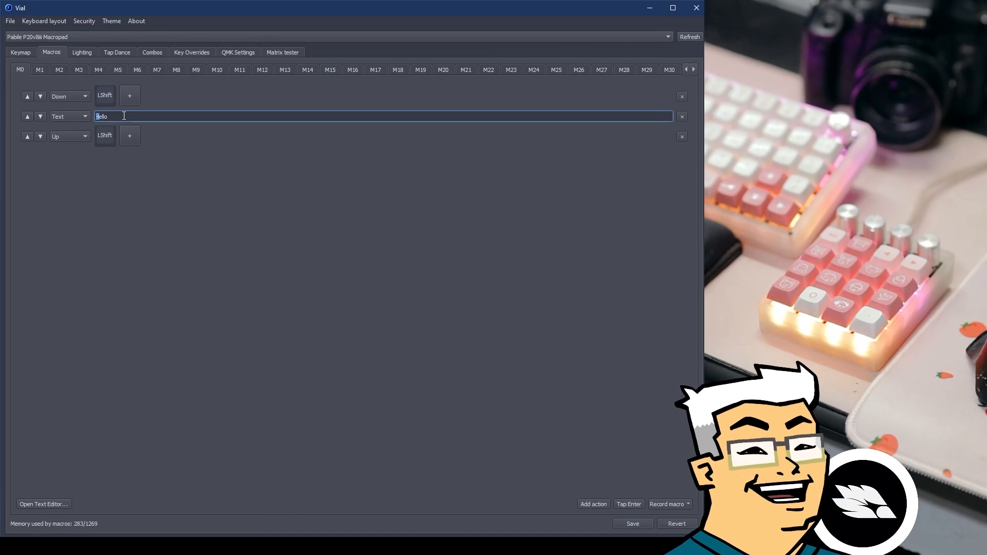
Replace M0's text step with 'HeLLo' and try its output in Notepad.
{"action": "key", "text": "ctrl+a"}
{"action": "type", "text": "HeLLo"}
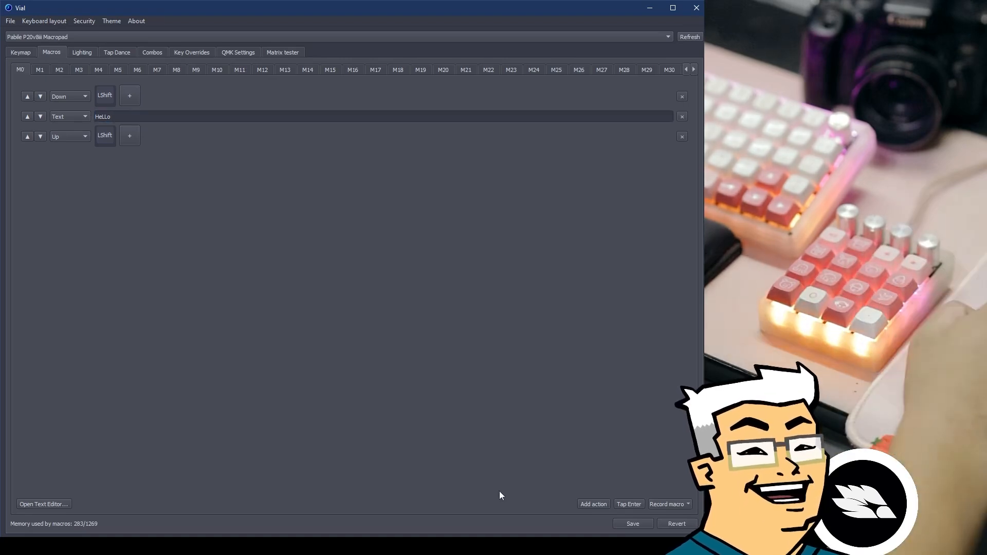
{"action": "left_click", "coordinate": [498, 546]}
{"action": "type", "text": "HeLLo"}
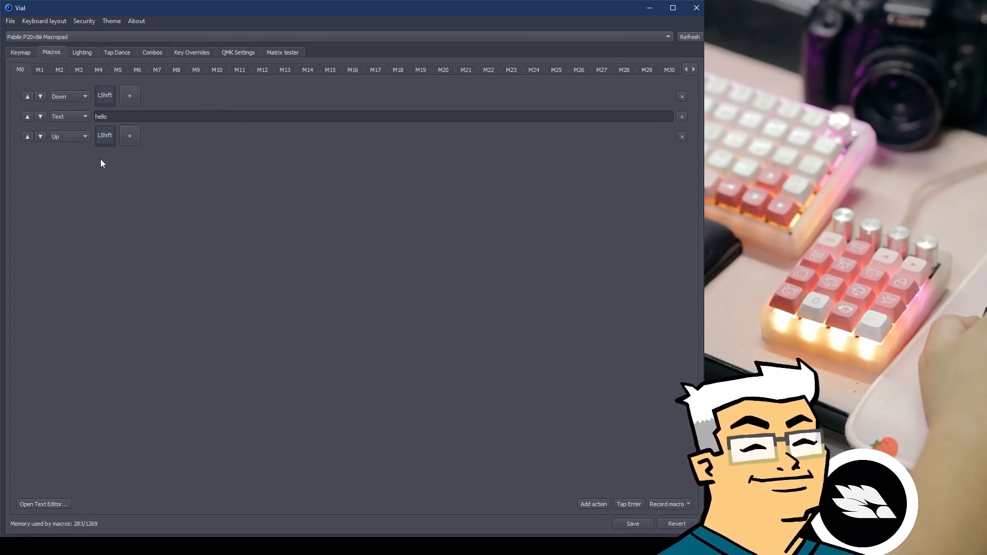
Empty the Notepad test page, fire the macro to type HELLO, then return to Vial.
{"action": "left_click", "coordinate": [371, 545]}
{"action": "key", "text": "shift+Left"}
{"action": "key", "text": "shift+Left"}
{"action": "key", "text": "shift+Left"}
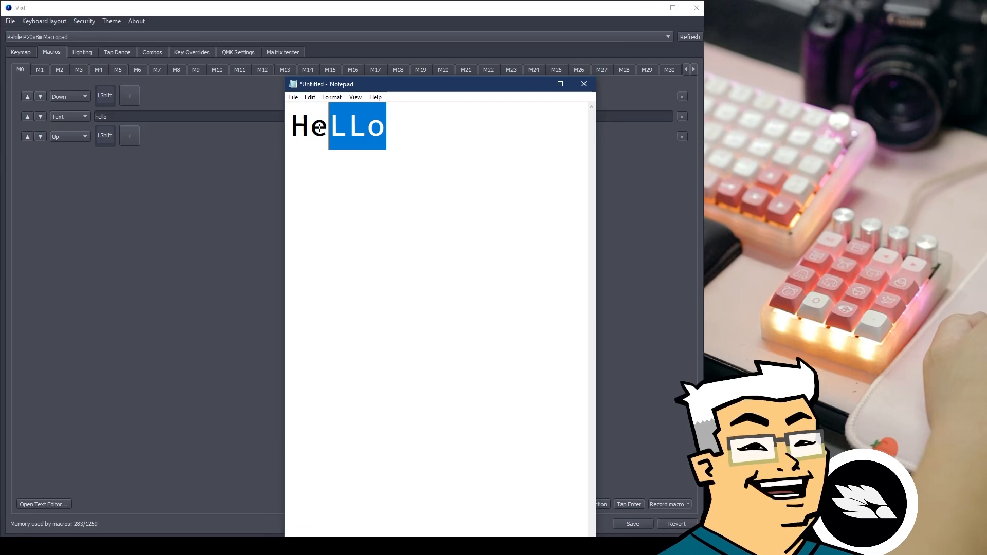
{"action": "key", "text": "Right"}
{"action": "key", "text": "ctrl+a"}
{"action": "key", "text": "BackSpace"}
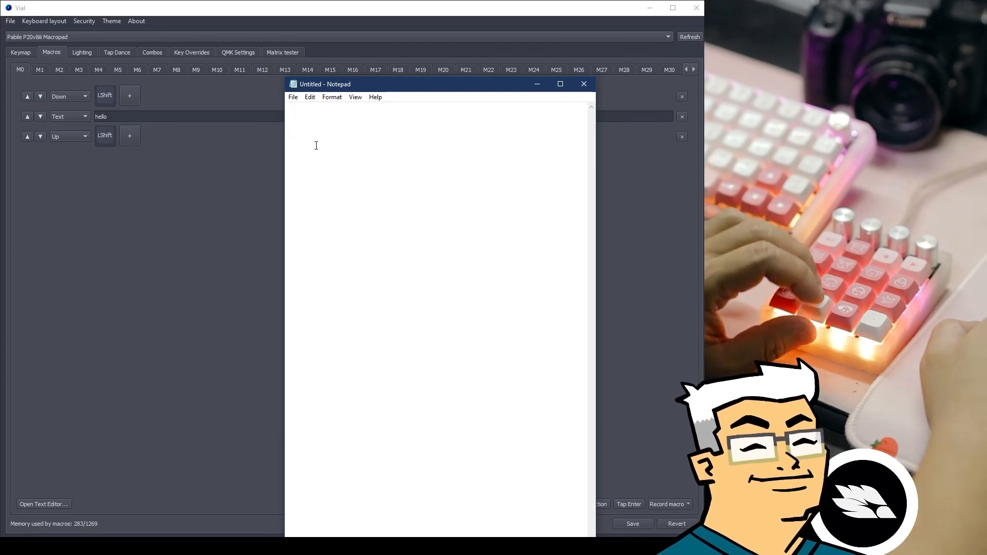
{"action": "type", "text": "HELLO"}
{"action": "left_click", "coordinate": [91, 134]}
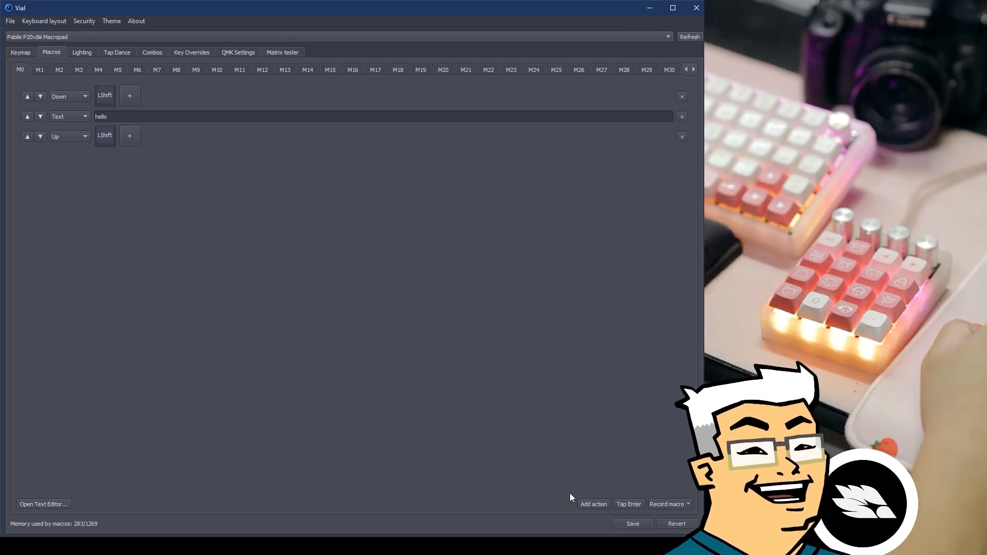
Add a fourth, empty Text action after M0's LShift up step.
{"action": "left_click", "coordinate": [602, 505]}
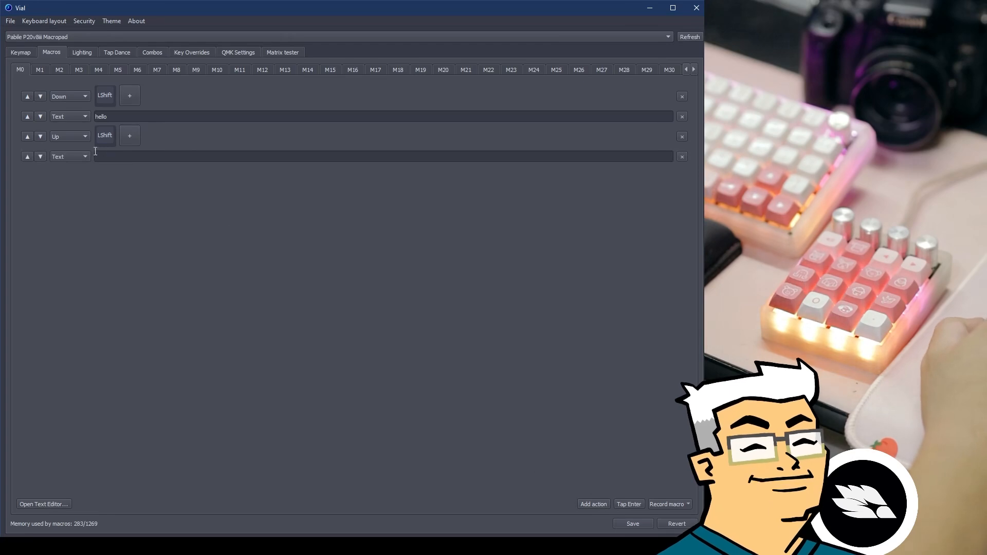
{"action": "left_click", "coordinate": [73, 157]}
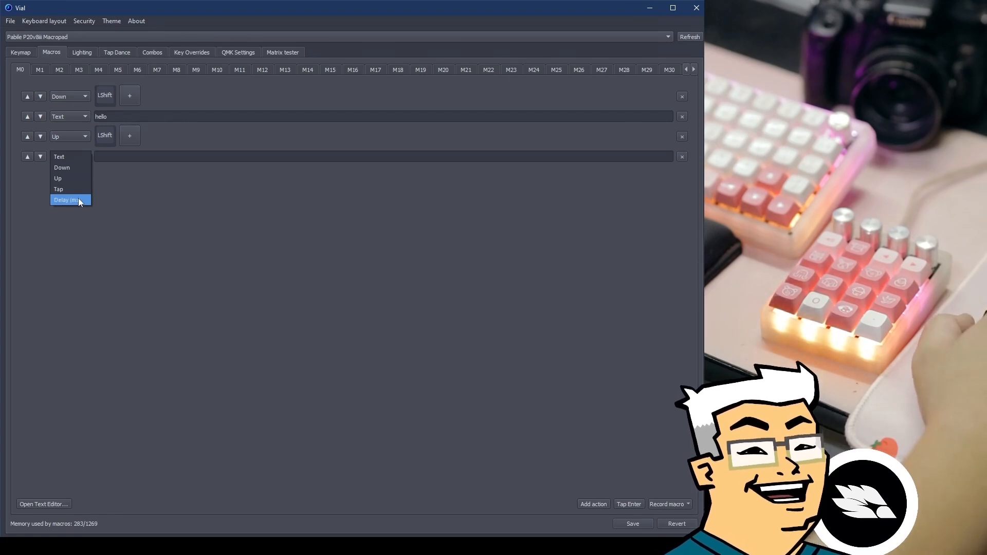
{"action": "left_click", "coordinate": [91, 223]}
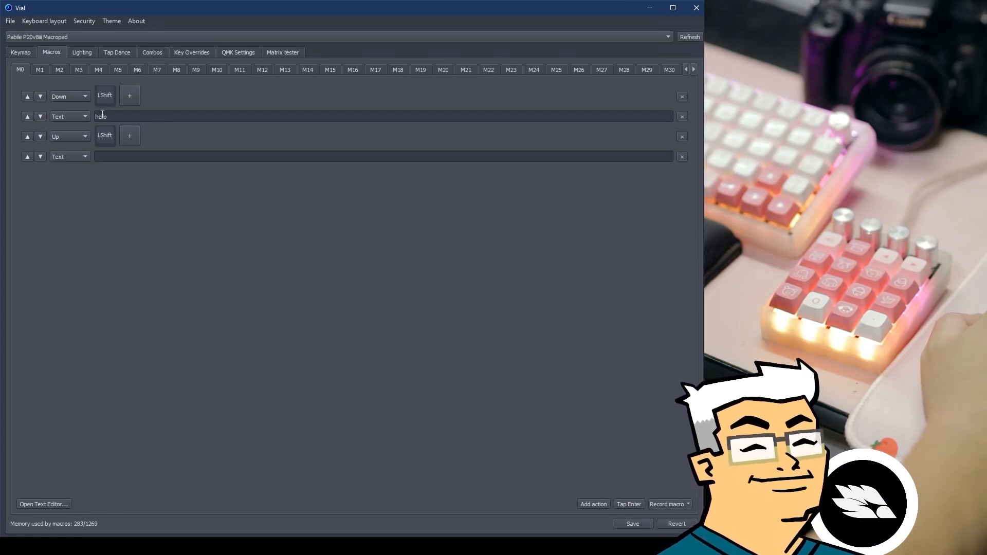
Make M0 a single Down action pressing LCtrl together with LShift.
{"action": "left_click", "coordinate": [128, 98]}
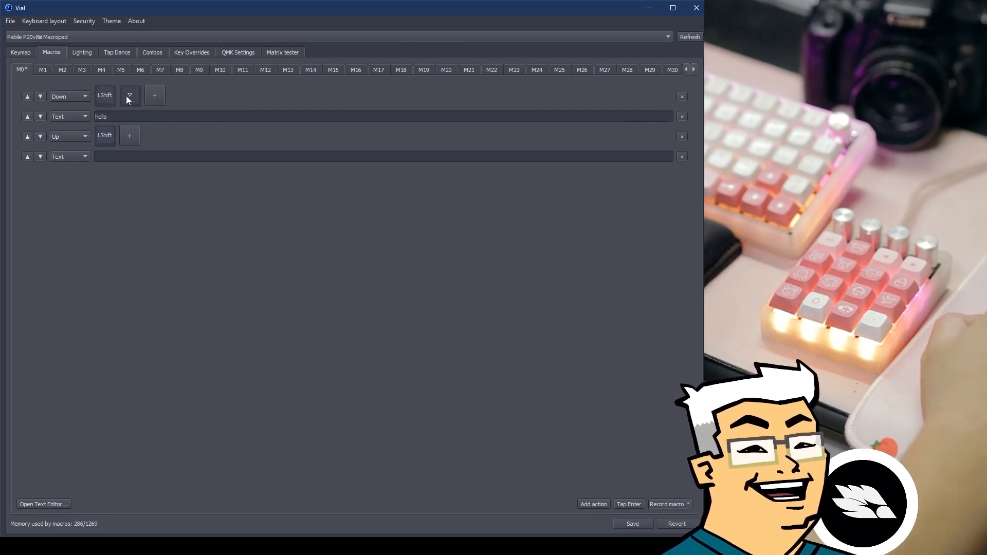
{"action": "left_click", "coordinate": [128, 99]}
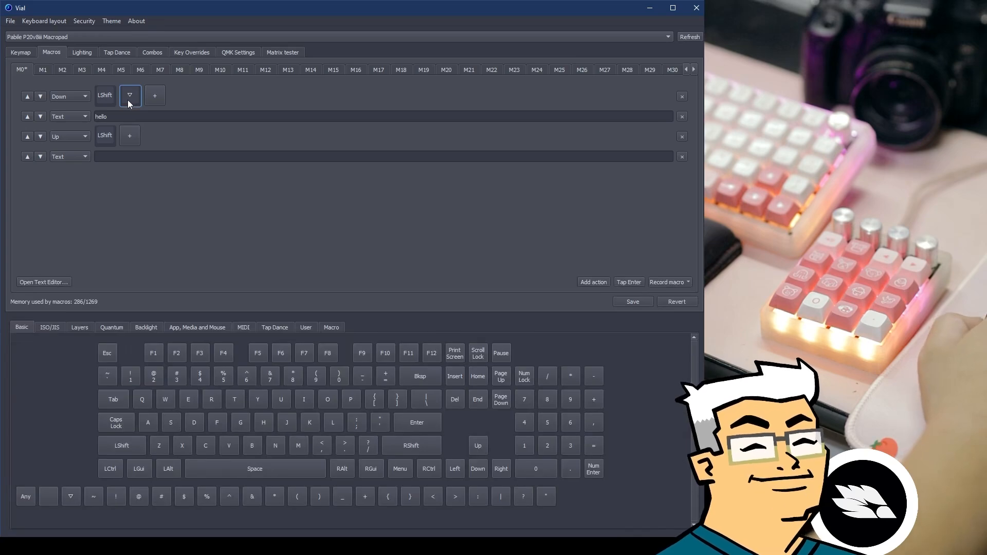
{"action": "left_click", "coordinate": [110, 95]}
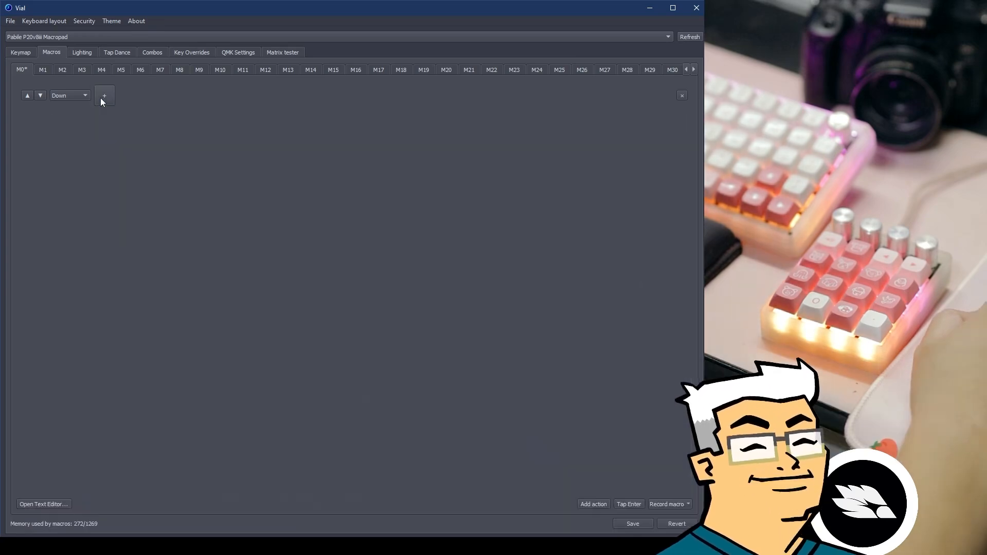
{"action": "left_click", "coordinate": [103, 97]}
{"action": "left_click", "coordinate": [117, 469]}
{"action": "left_click", "coordinate": [129, 95]}
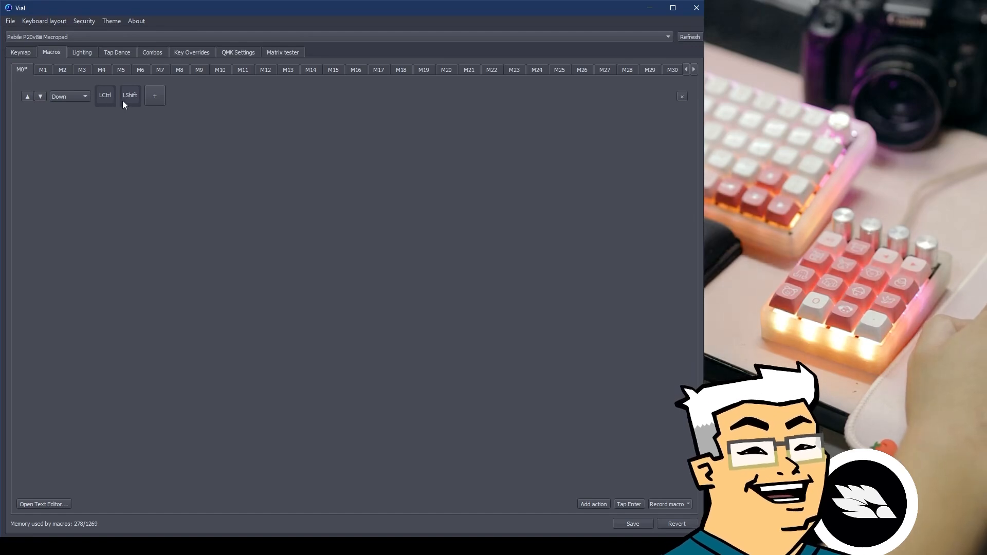
Add a Tap Esc step after the LCtrl+LShift press-down, plus another empty action.
{"action": "left_click", "coordinate": [591, 503]}
{"action": "left_click", "coordinate": [72, 117]}
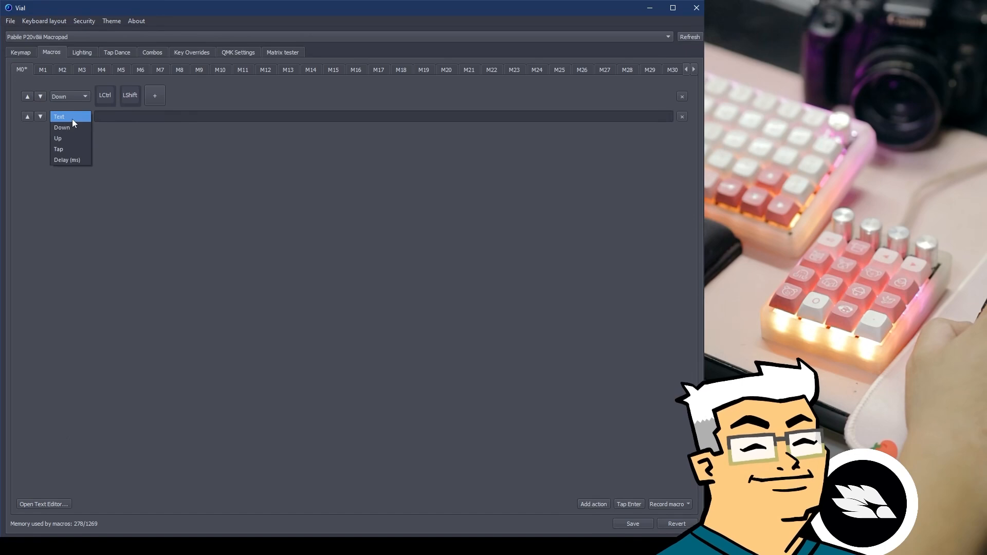
{"action": "left_click", "coordinate": [71, 146]}
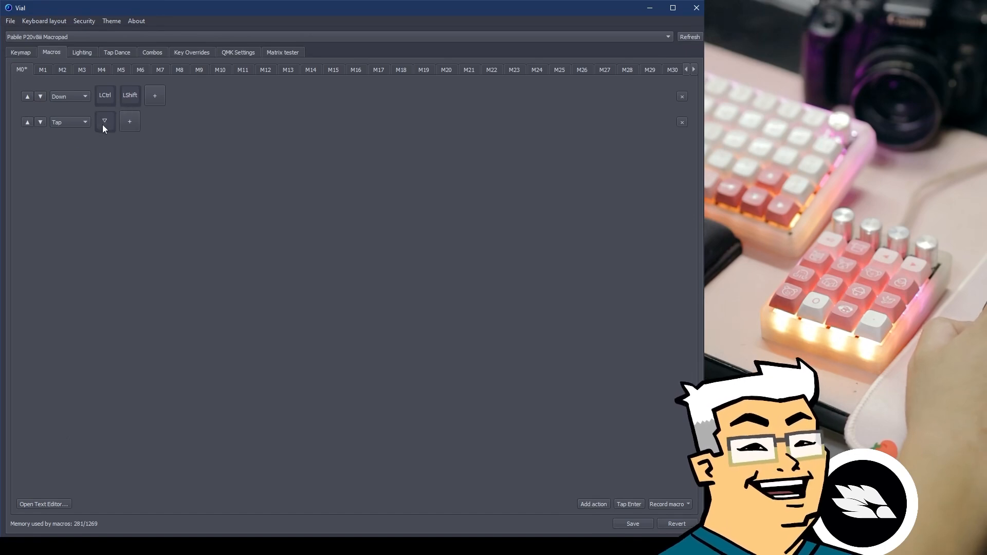
{"action": "left_click", "coordinate": [103, 124]}
{"action": "left_click", "coordinate": [107, 352]}
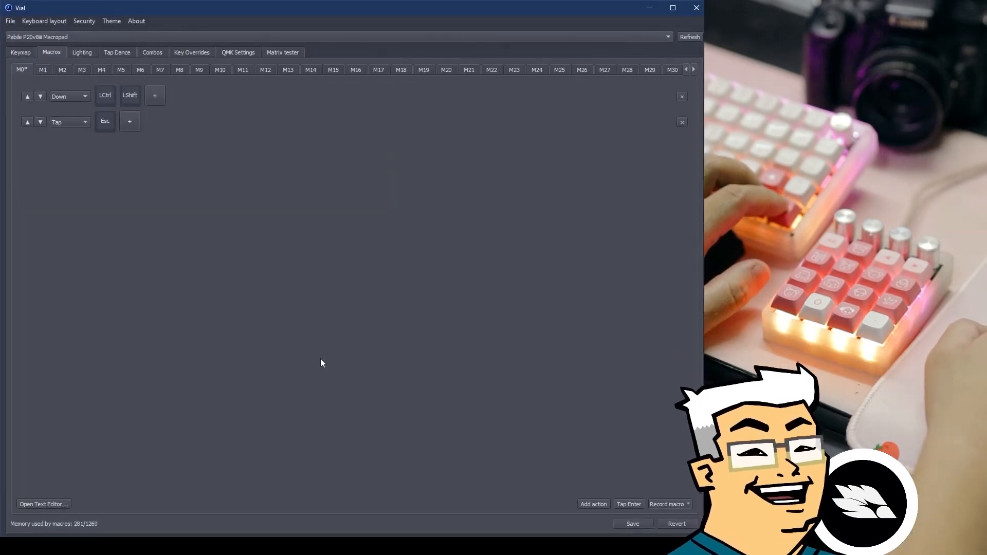
{"action": "left_click", "coordinate": [593, 505]}
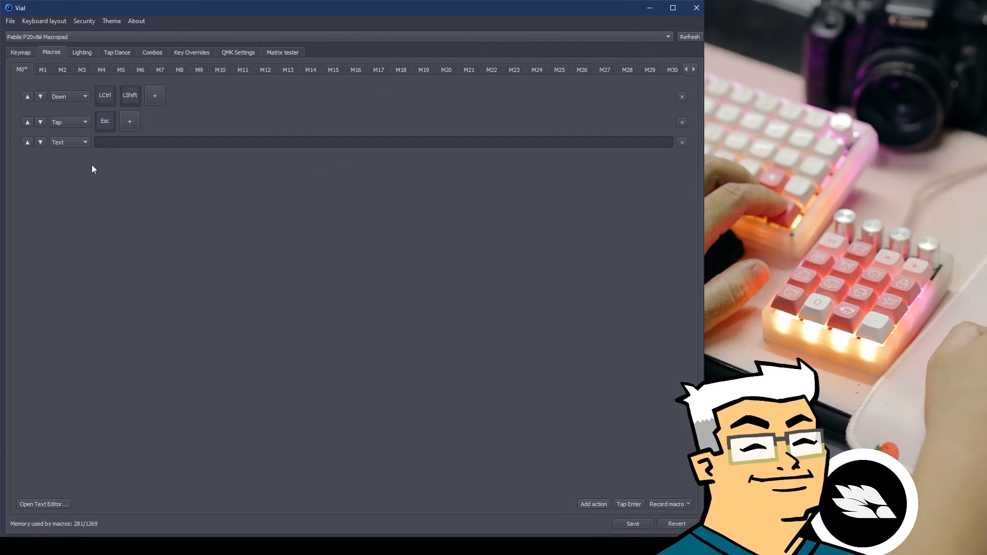
Make the third step an Up releasing LCtrl and LShift, then trigger Ctrl+Shift+Esc for Task Manager.
{"action": "left_click", "coordinate": [65, 146]}
{"action": "left_click", "coordinate": [71, 165]}
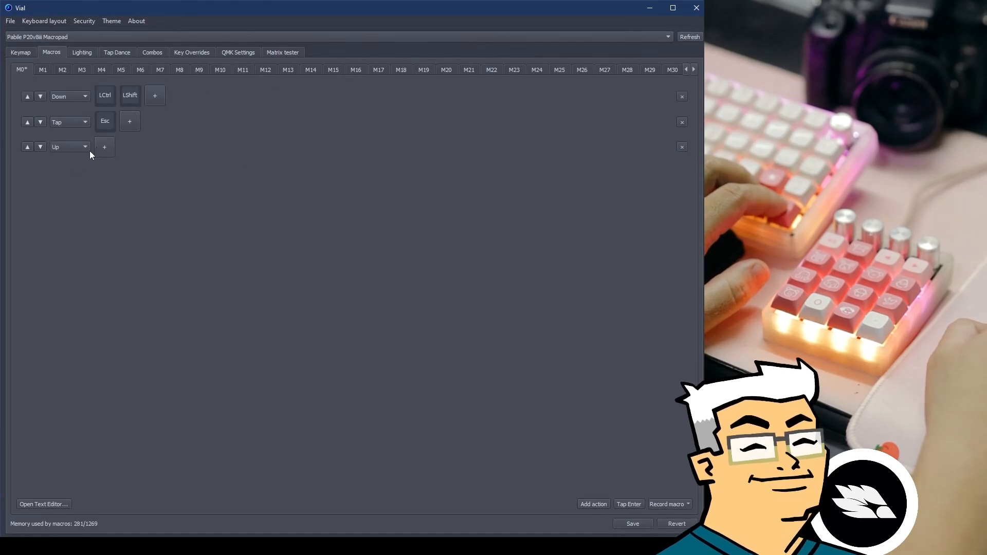
{"action": "left_click", "coordinate": [105, 149]}
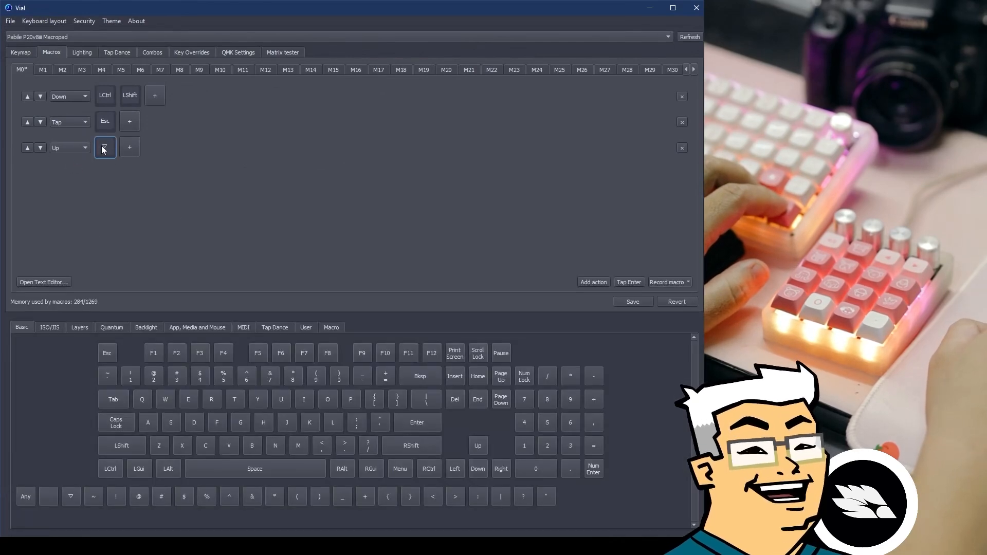
{"action": "left_click", "coordinate": [110, 468]}
{"action": "left_click", "coordinate": [129, 148]}
{"action": "left_click", "coordinate": [124, 439]}
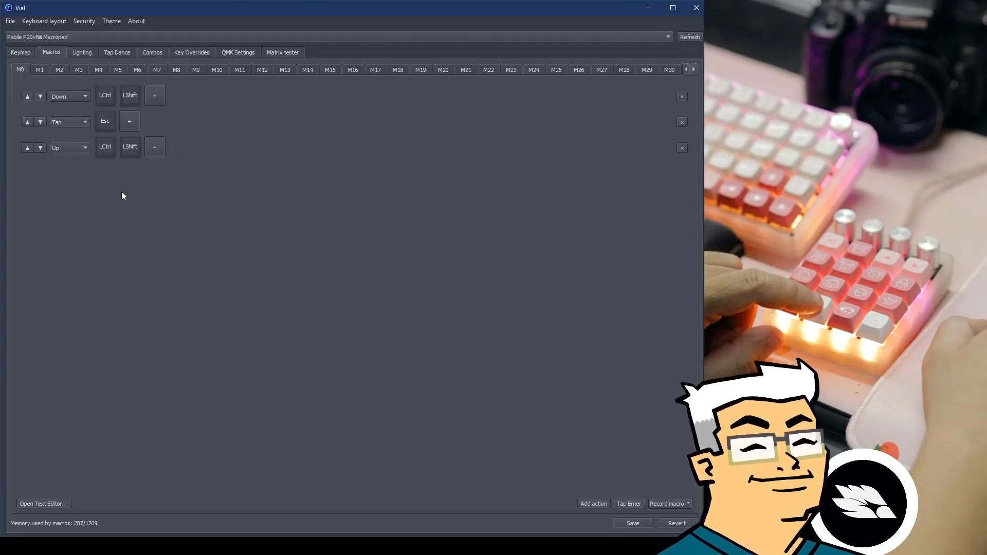
{"action": "key", "text": "ctrl+shift+Escape"}
{"action": "left_click_drag", "start_coordinate": [417, 23], "coordinate": [306, 80]}
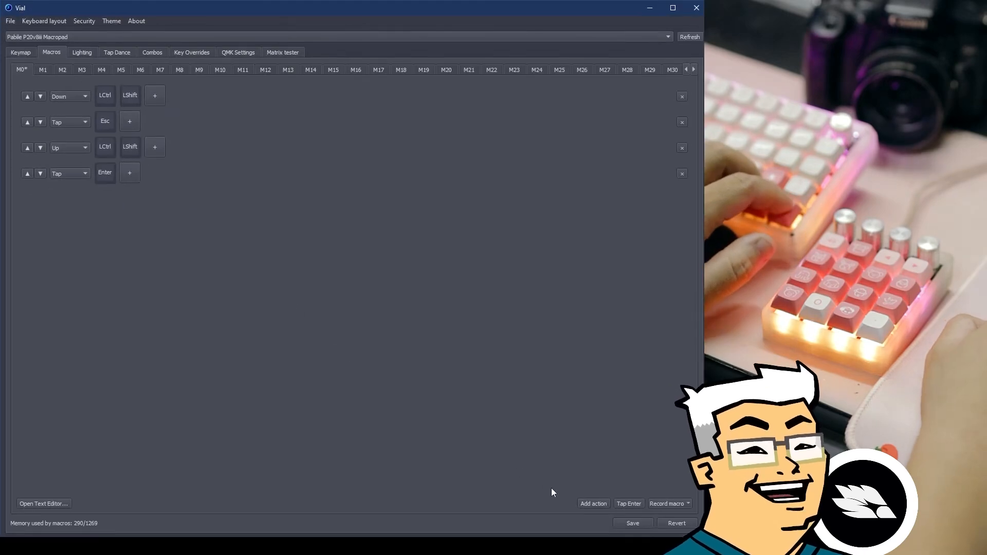
{"action": "left_click", "coordinate": [629, 504]}
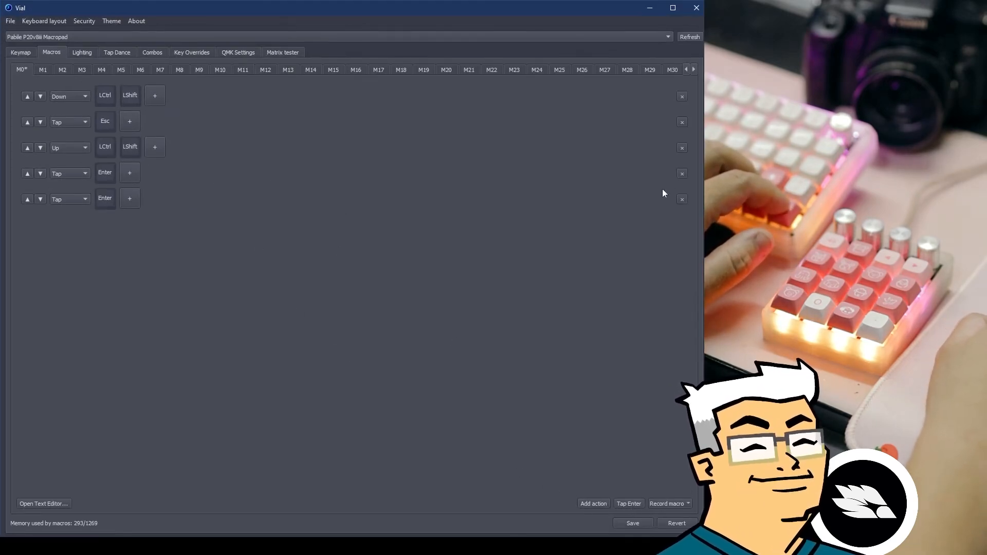
{"action": "left_click", "coordinate": [683, 173]}
{"action": "left_click", "coordinate": [683, 174]}
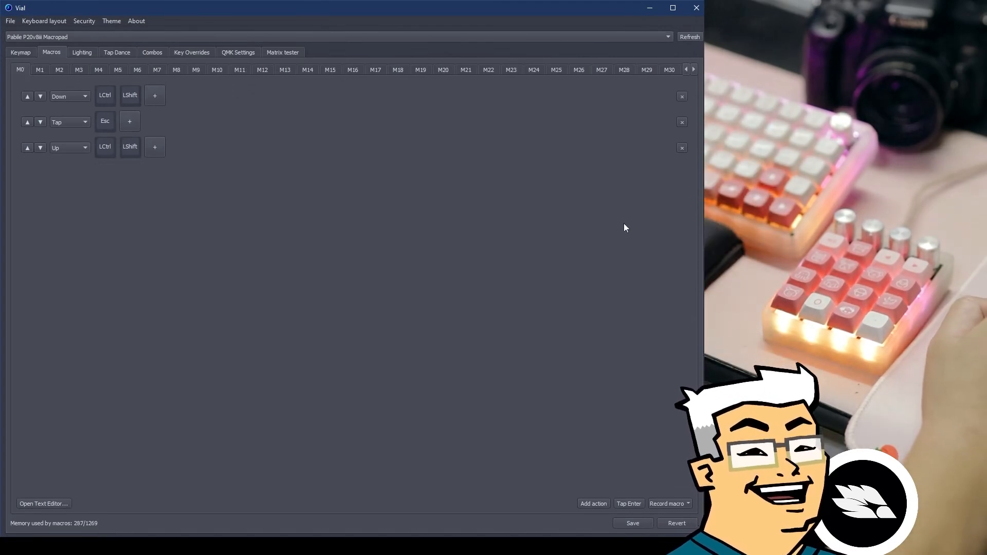
Add a third, empty KC_NO key slot to M0's Down step, dismissing a TypeError.
{"action": "left_click", "coordinate": [157, 98]}
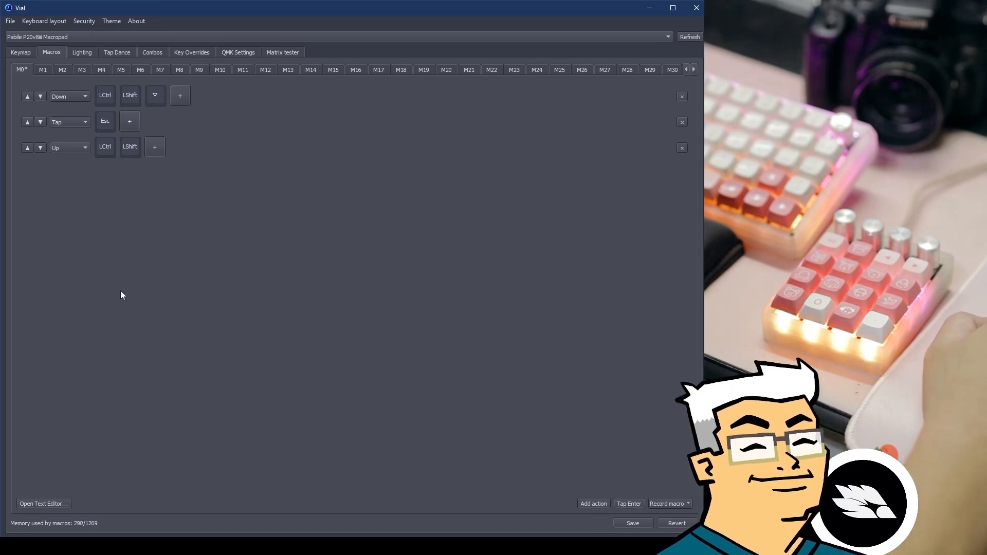
{"action": "left_click", "coordinate": [156, 97]}
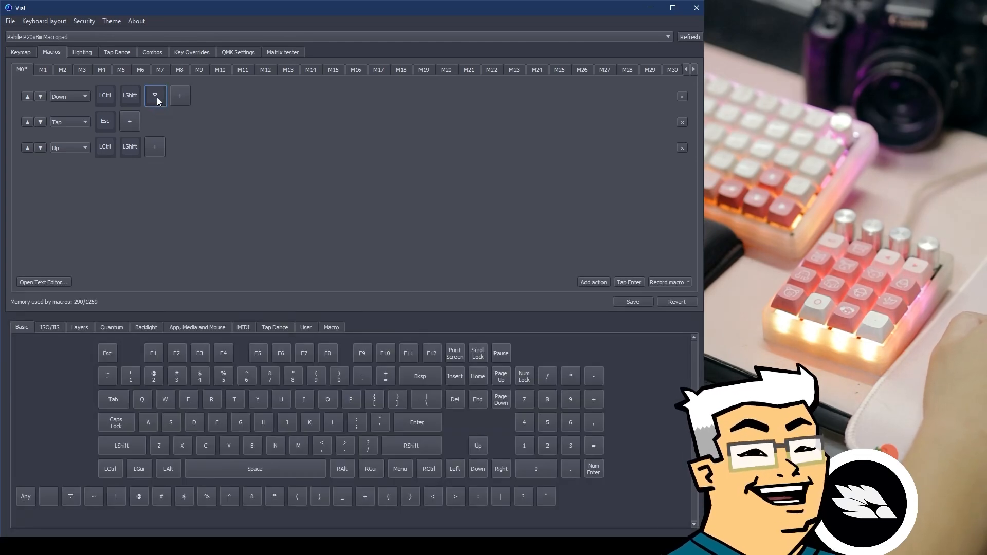
{"action": "left_click", "coordinate": [156, 170]}
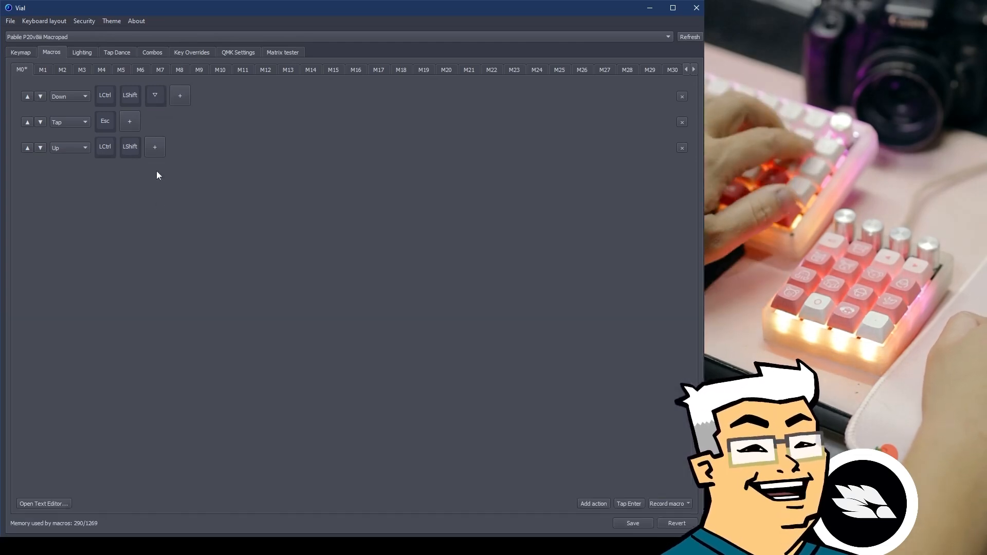
{"action": "left_click", "coordinate": [153, 100]}
{"action": "key", "text": "Delete"}
{"action": "left_click", "coordinate": [559, 311]}
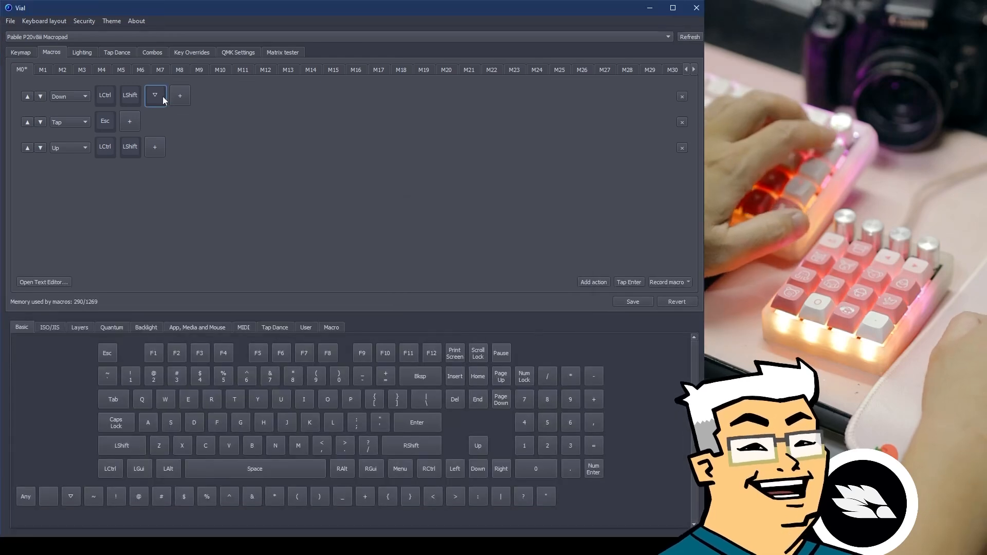
{"action": "left_click", "coordinate": [148, 211]}
{"action": "left_click", "coordinate": [150, 97]}
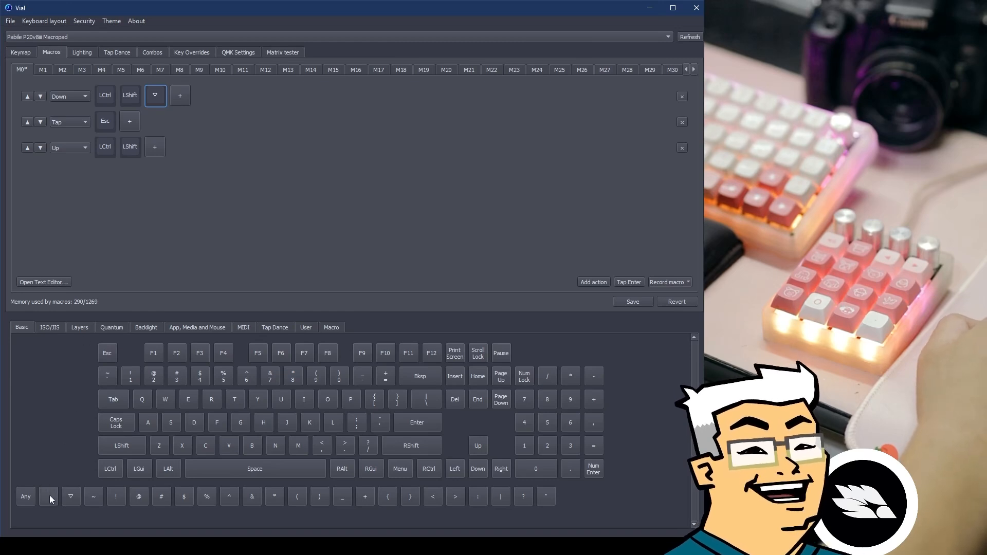
{"action": "left_click", "coordinate": [110, 233]}
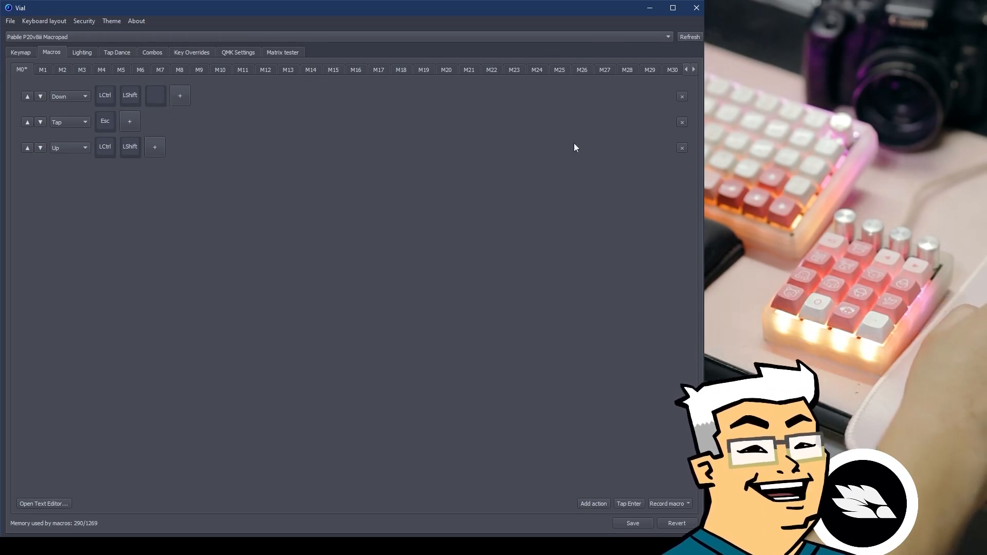
Delete M0's Down, Tap Esc and Up steps.
{"action": "left_click", "coordinate": [682, 97]}
{"action": "left_click", "coordinate": [682, 97]}
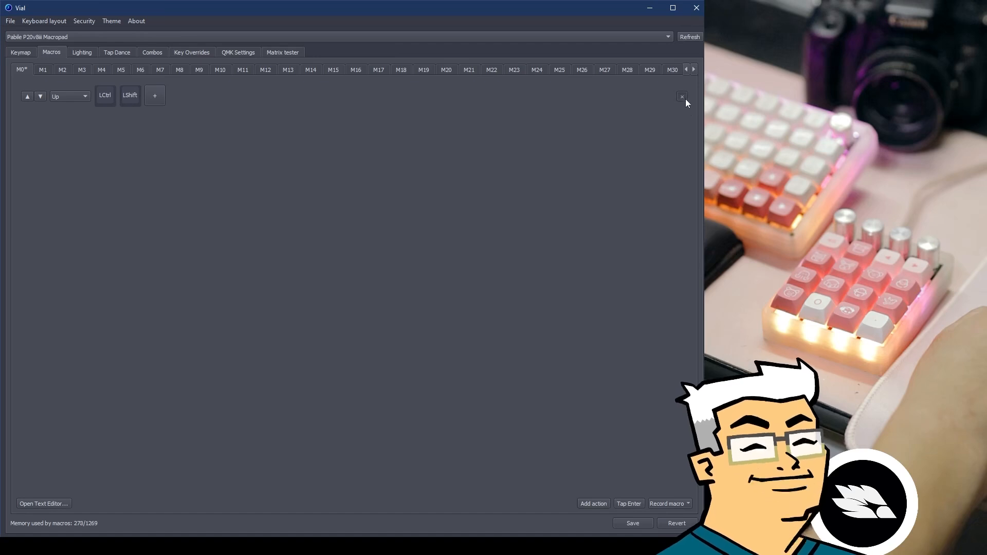
{"action": "left_click", "coordinate": [682, 97]}
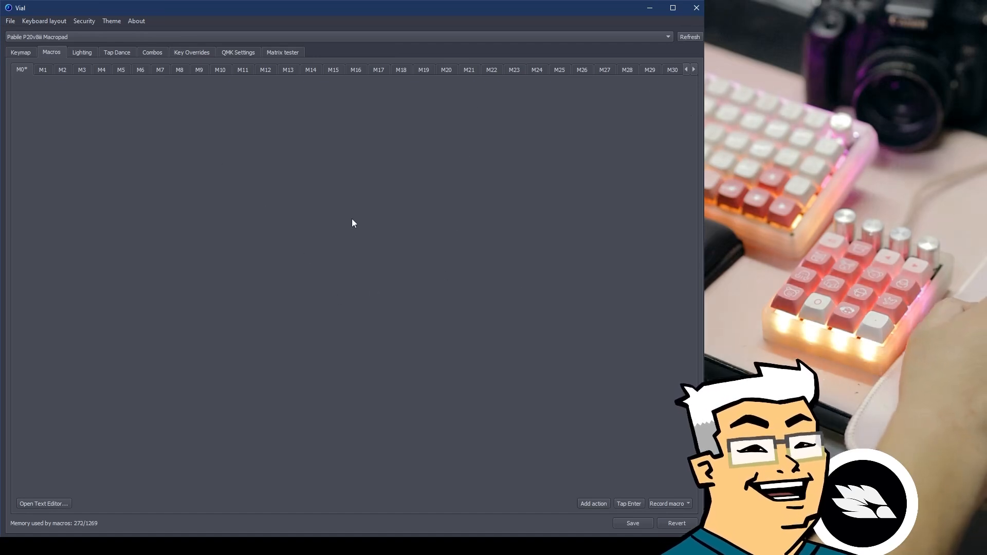
Start a live recording appended to the current M0 macro.
{"action": "left_click", "coordinate": [675, 504]}
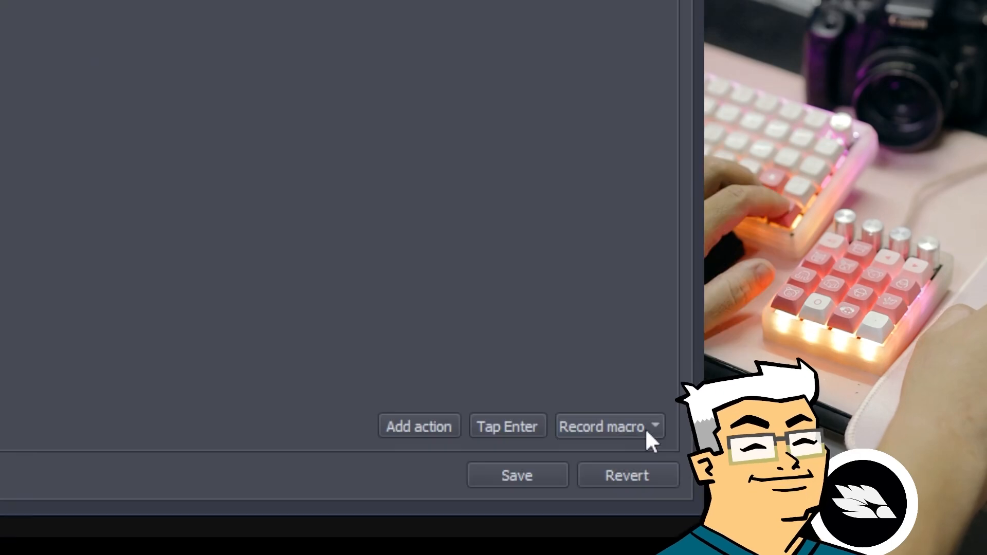
{"action": "left_click", "coordinate": [646, 430]}
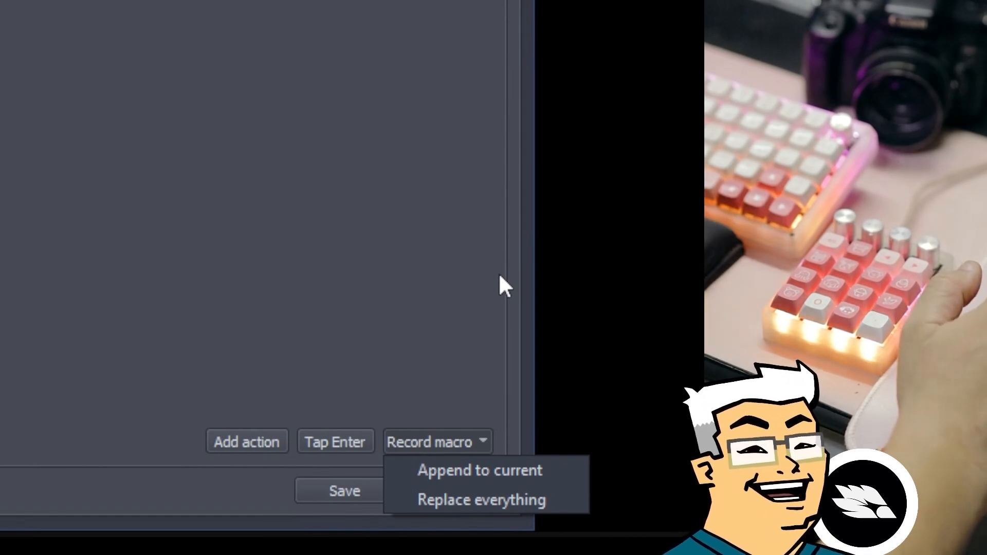
{"action": "left_click", "coordinate": [484, 472]}
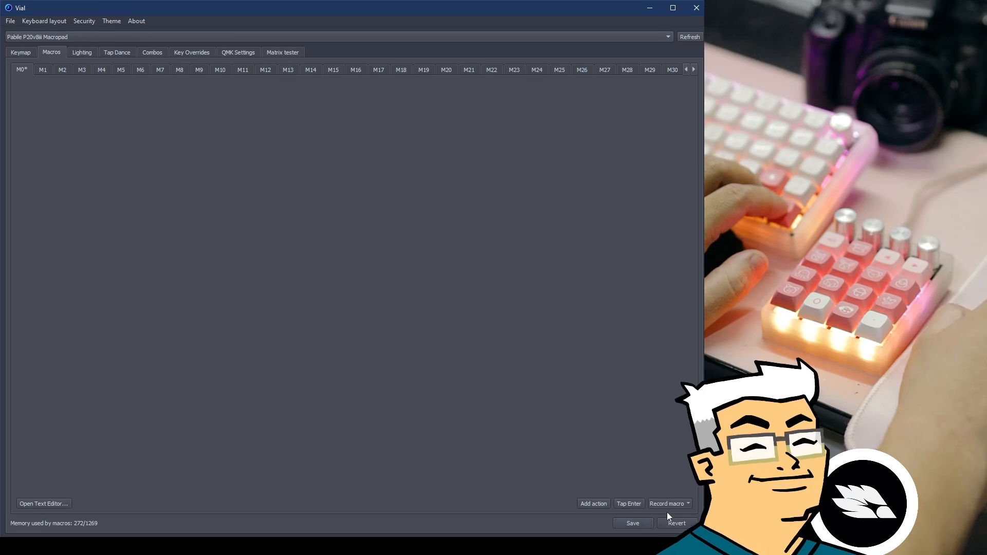
{"action": "left_click", "coordinate": [669, 505]}
{"action": "left_click", "coordinate": [669, 513]}
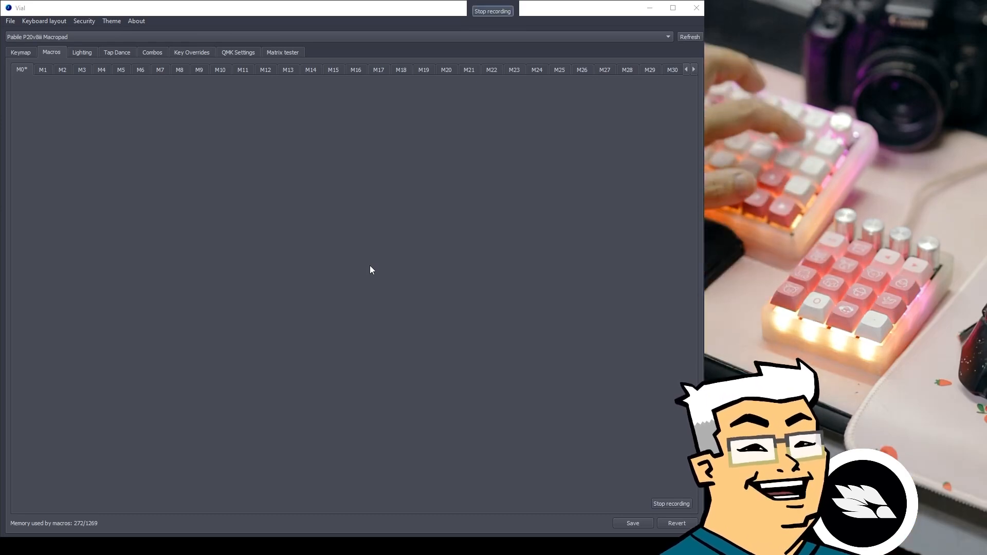
Stop recording, leaving M0 with a Text 'awffff' step and a Tap Space step.
{"action": "left_click", "coordinate": [491, 11]}
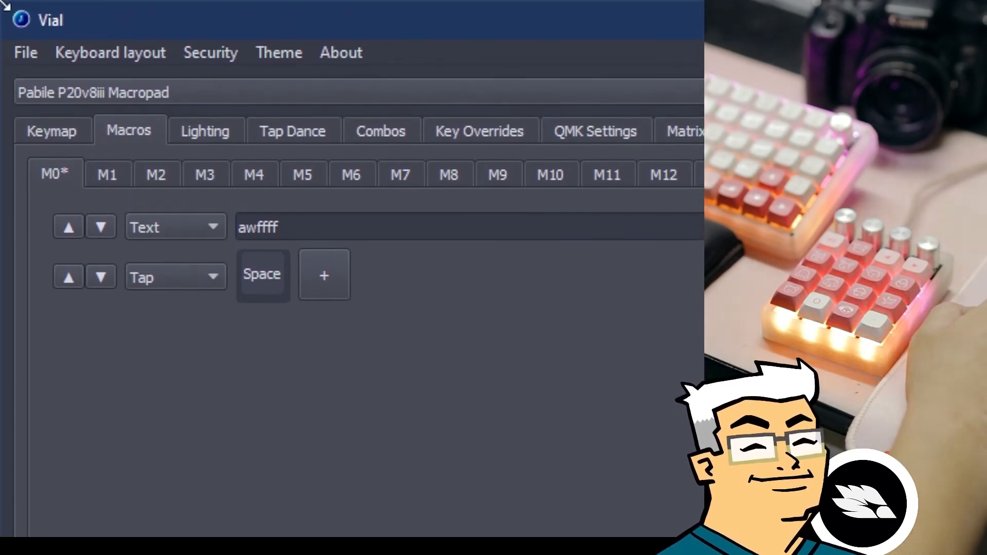
Select the recorded 'awffff' text in M0's macro editor, then clear the selection.
{"action": "left_click_drag", "start_coordinate": [317, 227], "coordinate": [267, 238]}
{"action": "left_click", "coordinate": [301, 372]}
{"action": "left_click", "coordinate": [298, 334]}
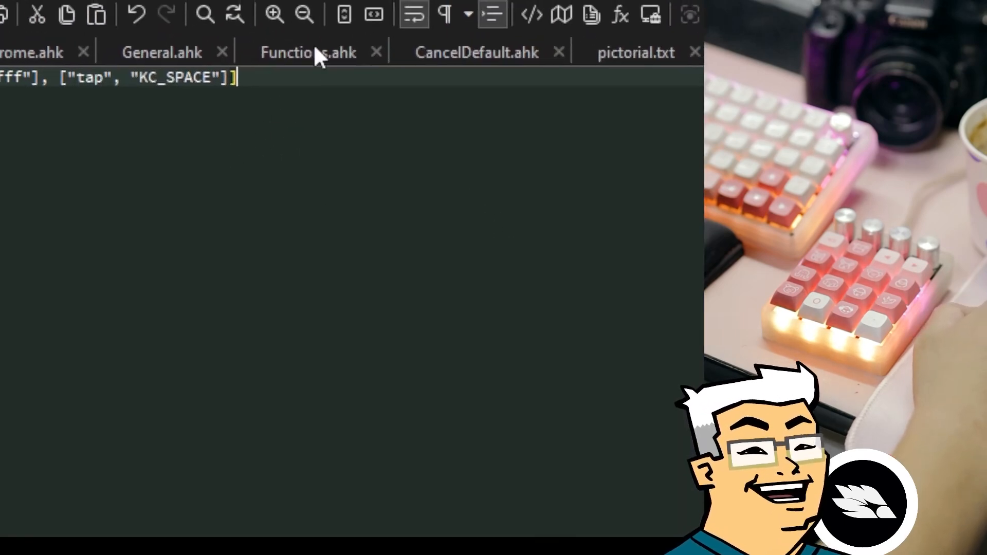
Pretty-print the pasted macro JSON with the JSON Viewer plugin.
{"action": "left_click", "coordinate": [497, 37]}
{"action": "mouse_move", "coordinate": [595, 180]}
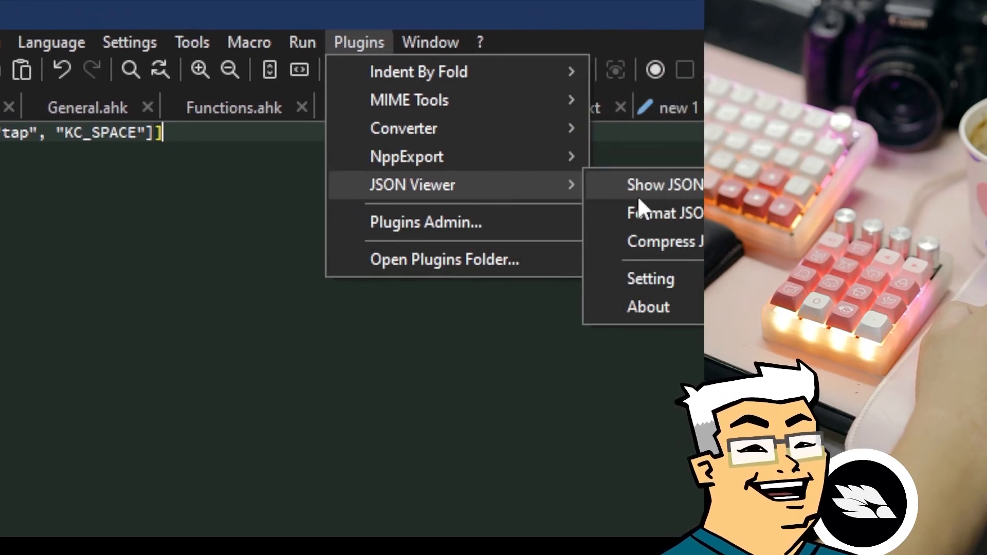
{"action": "left_click", "coordinate": [736, 216]}
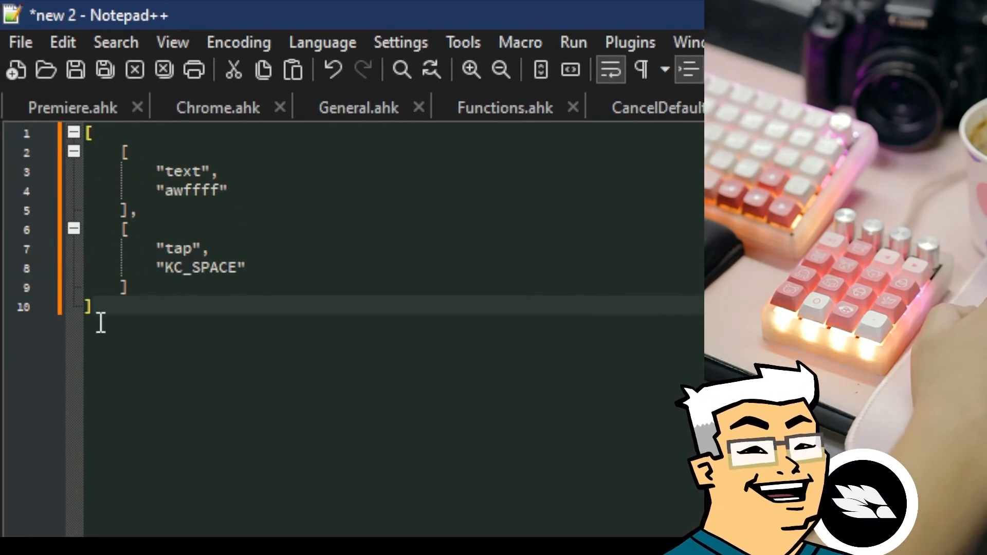
Highlight the text step block on lines 2-5 and the Space tap block on lines 6-9.
{"action": "left_click_drag", "start_coordinate": [87, 153], "coordinate": [138, 211]}
{"action": "left_click", "coordinate": [138, 207]}
{"action": "left_click_drag", "start_coordinate": [120, 154], "coordinate": [180, 206]}
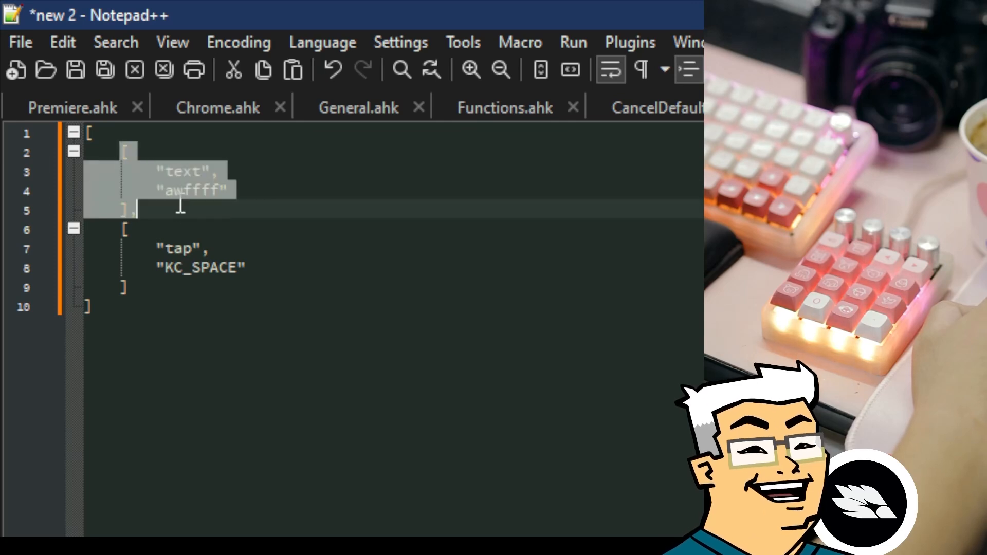
{"action": "left_click", "coordinate": [149, 259]}
{"action": "left_click_drag", "start_coordinate": [123, 233], "coordinate": [152, 291]}
{"action": "left_click", "coordinate": [152, 291]}
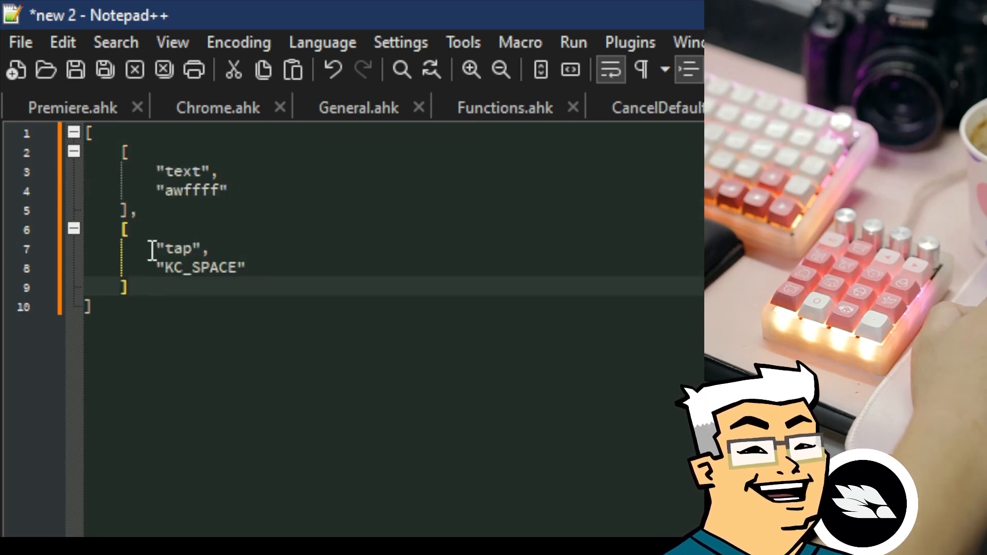
{"action": "left_click_drag", "start_coordinate": [156, 171], "coordinate": [247, 170]}
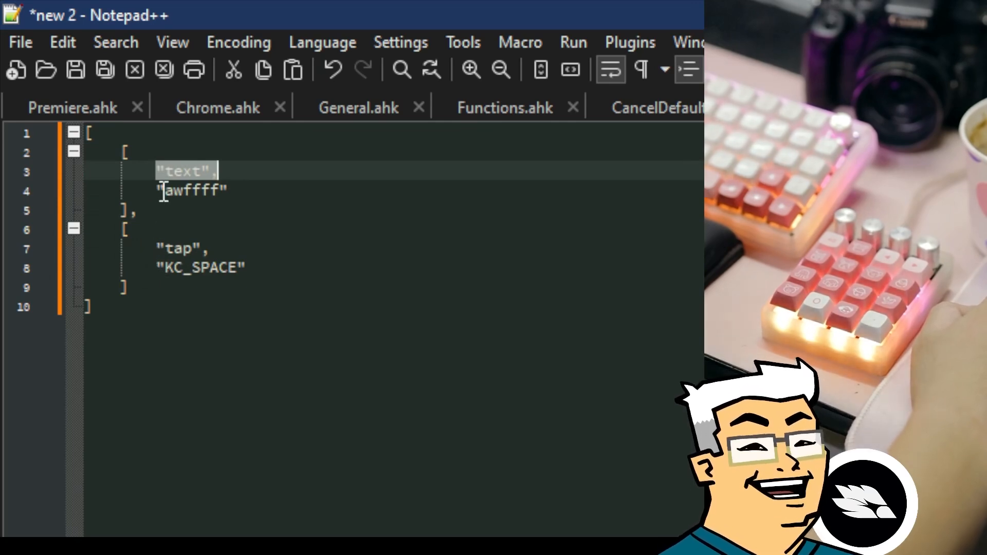
Change the line 8 tap keycode from KC_SPACE to KC_0 and select the whole JSON.
{"action": "left_click", "coordinate": [166, 249]}
{"action": "left_click", "coordinate": [237, 268]}
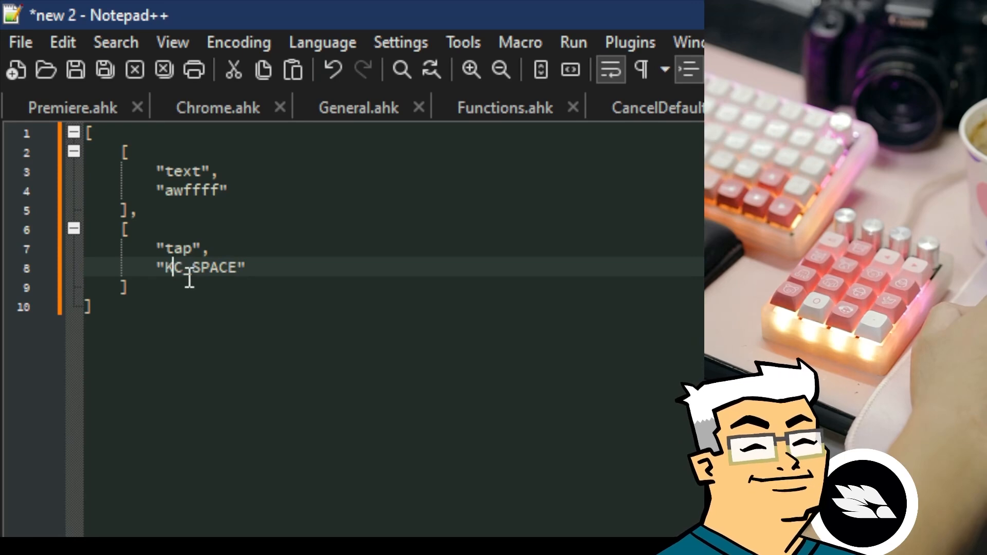
{"action": "left_click_drag", "start_coordinate": [202, 269], "coordinate": [242, 280]}
{"action": "left_click", "coordinate": [218, 270]}
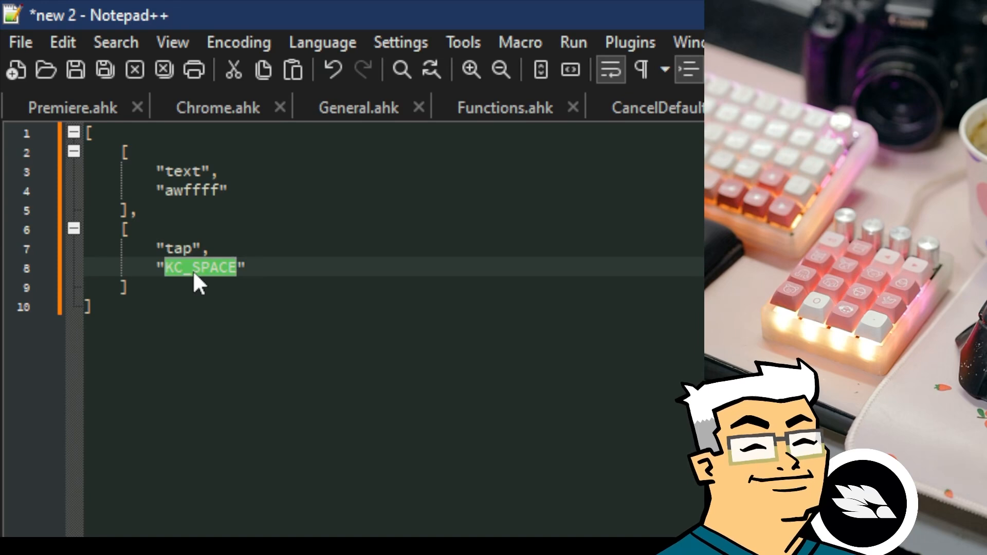
{"action": "type", "text": "KC_"}
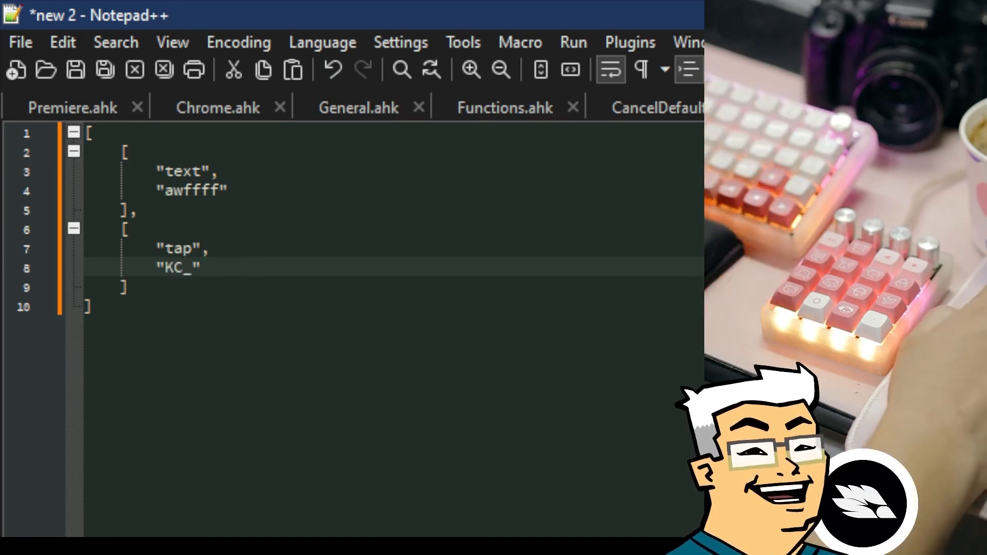
{"action": "type", "text": "0"}
{"action": "key", "text": "ctrl+a"}
{"action": "key", "text": "ctrl+c"}
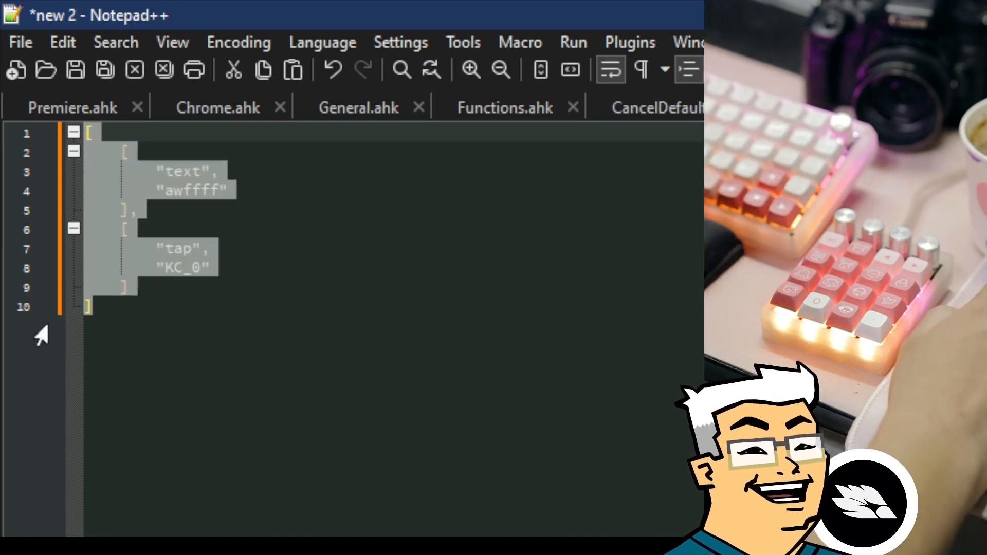
Paste the KC_0 macro JSON into Vial, apply it, and open M3 as text.
{"action": "left_click", "coordinate": [282, 283]}
{"action": "left_click", "coordinate": [272, 256]}
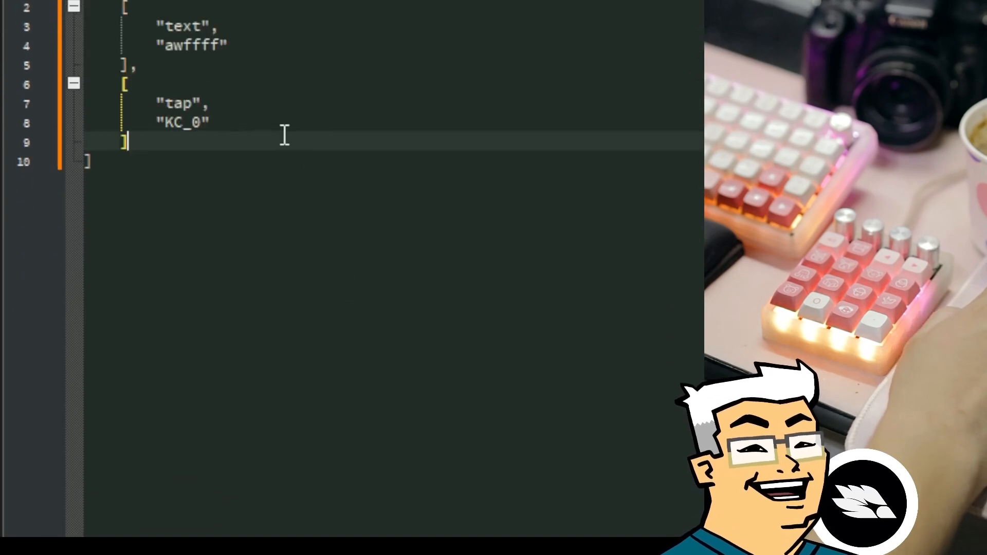
{"action": "key", "text": "alt+Tab"}
{"action": "key", "text": "ctrl+a"}
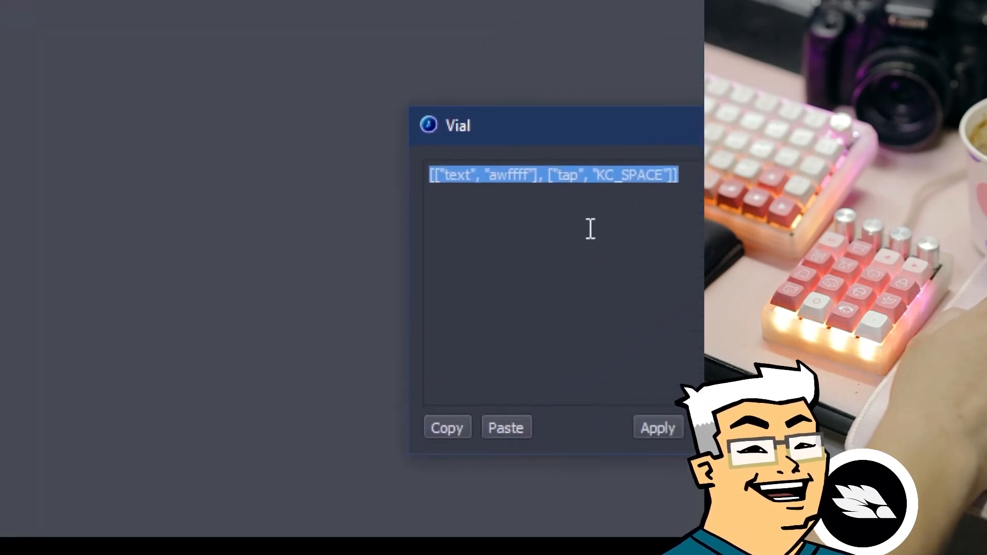
{"action": "key", "text": "ctrl+v"}
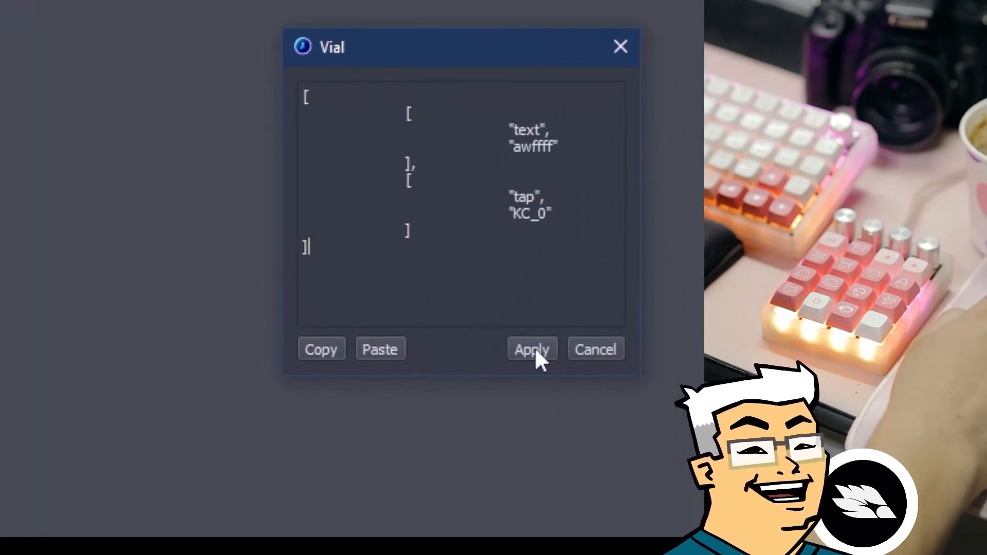
{"action": "left_click", "coordinate": [616, 447]}
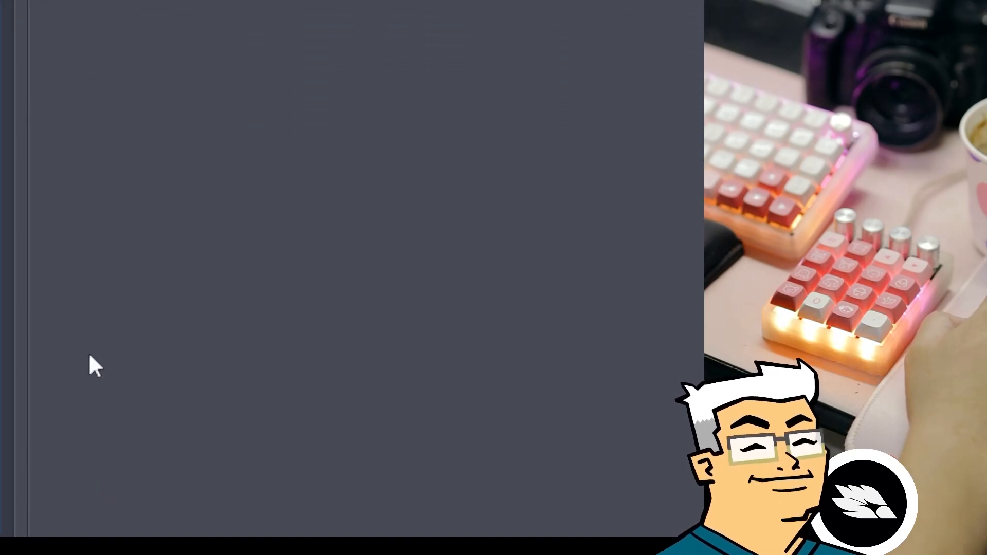
{"action": "left_click", "coordinate": [57, 504]}
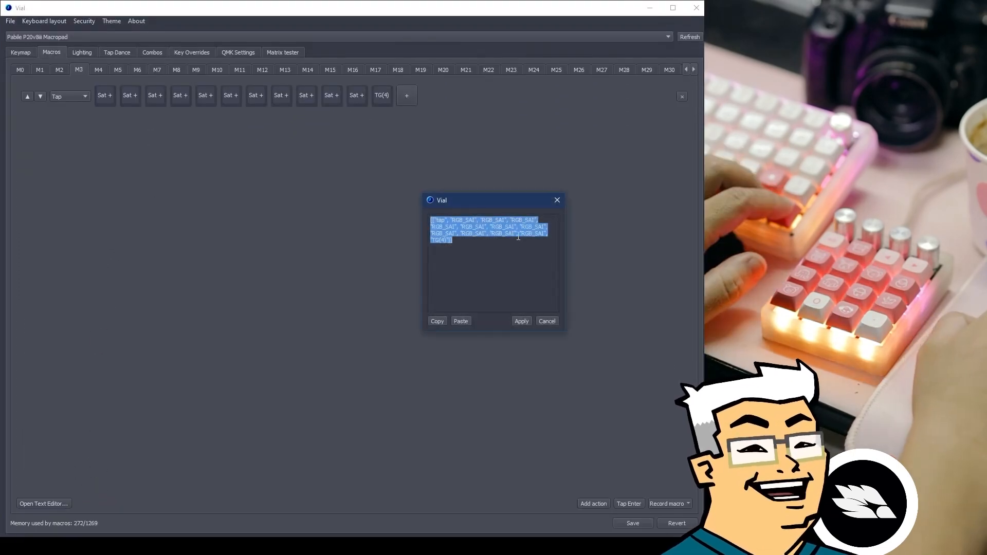
Look over M3's RGB_SAI list in the text dialog, then close the dialog.
{"action": "left_click", "coordinate": [499, 244]}
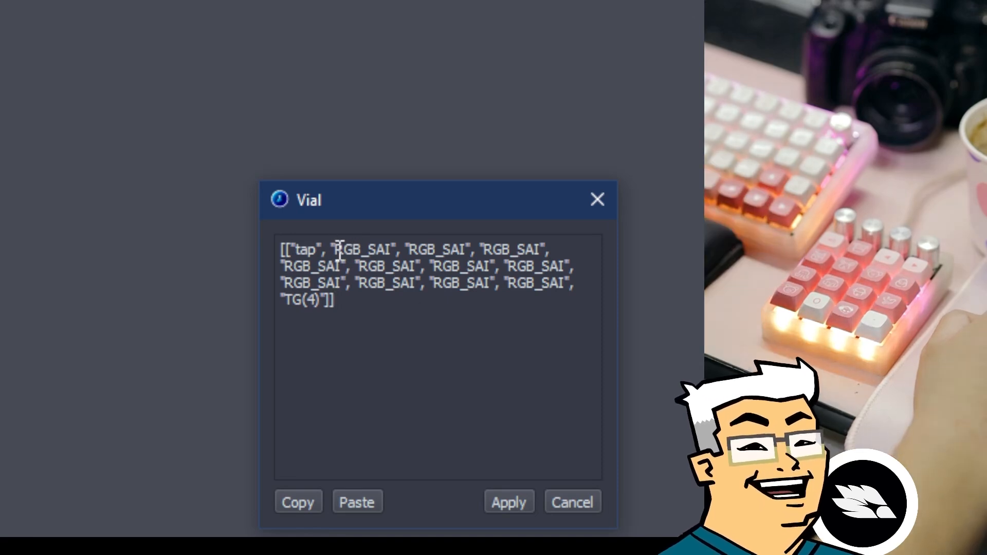
{"action": "left_click_drag", "start_coordinate": [338, 251], "coordinate": [377, 271]}
{"action": "left_click", "coordinate": [376, 297]}
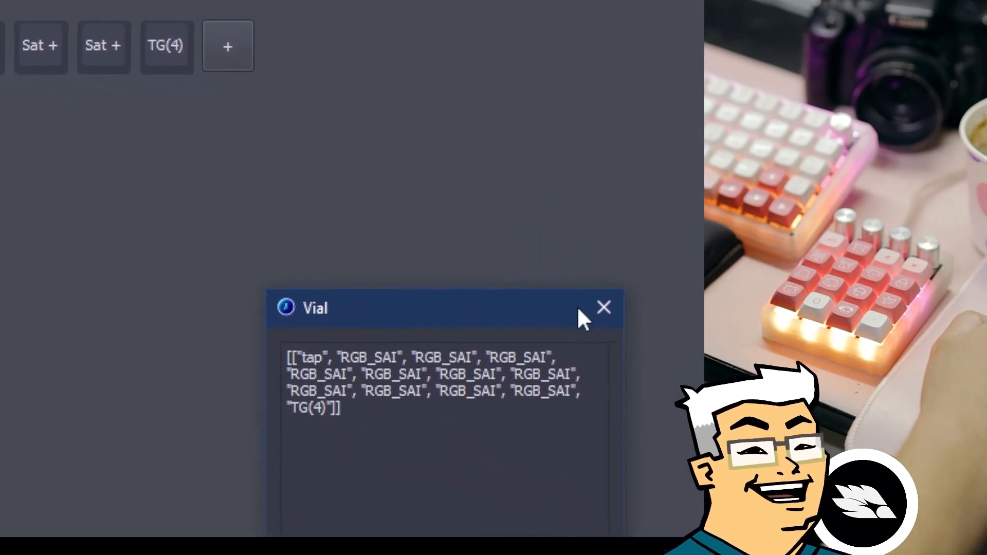
{"action": "left_click", "coordinate": [525, 290]}
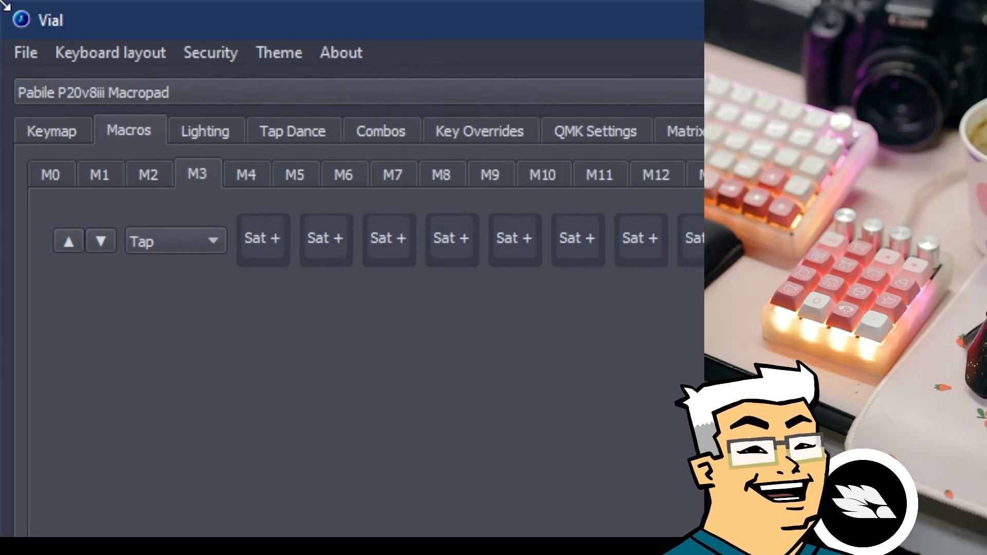
Select M3's first Sat + action and list the Backlight and RGB keycodes.
{"action": "left_click", "coordinate": [260, 244]}
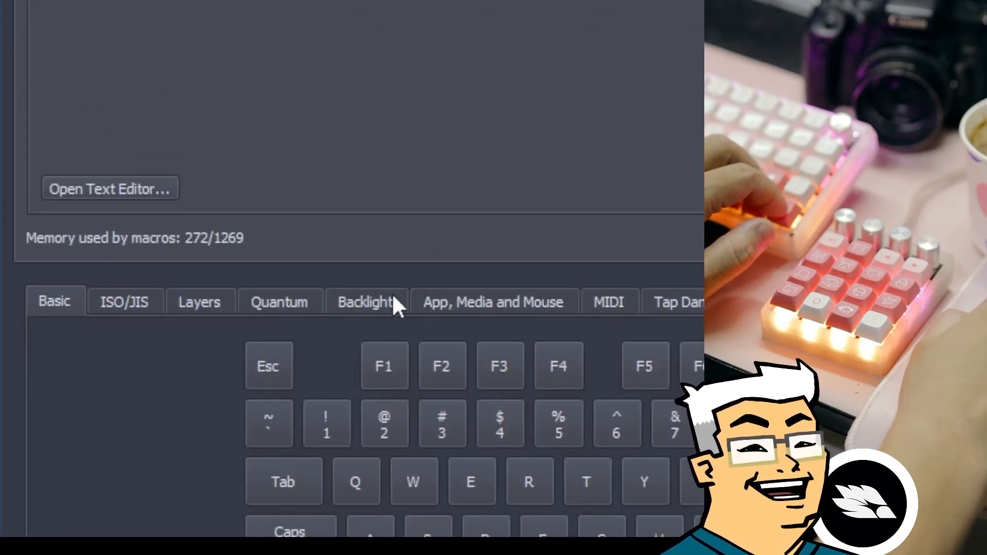
{"action": "left_click", "coordinate": [394, 304]}
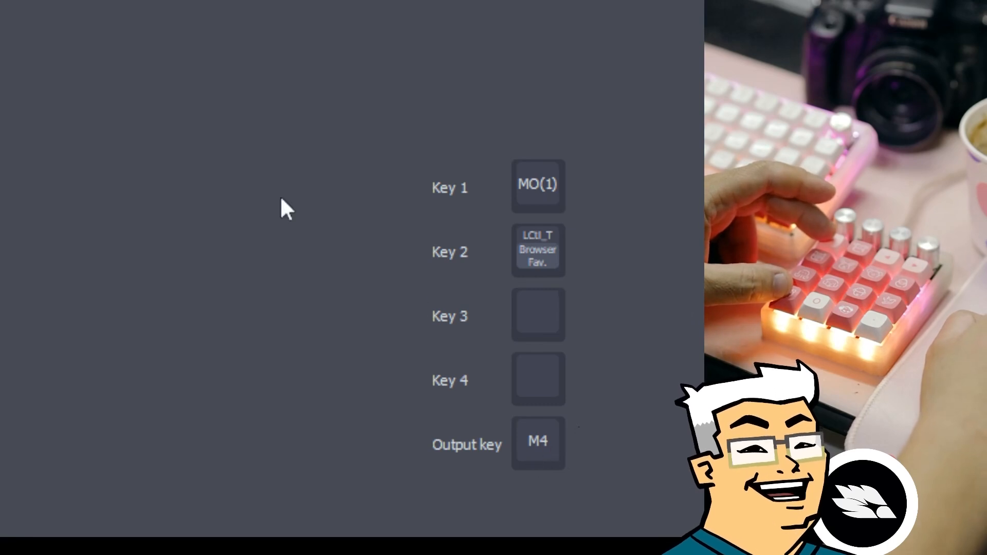
Show macro M4, the repeated Sat - taps ending with TG(4).
{"action": "left_click", "coordinate": [55, 48]}
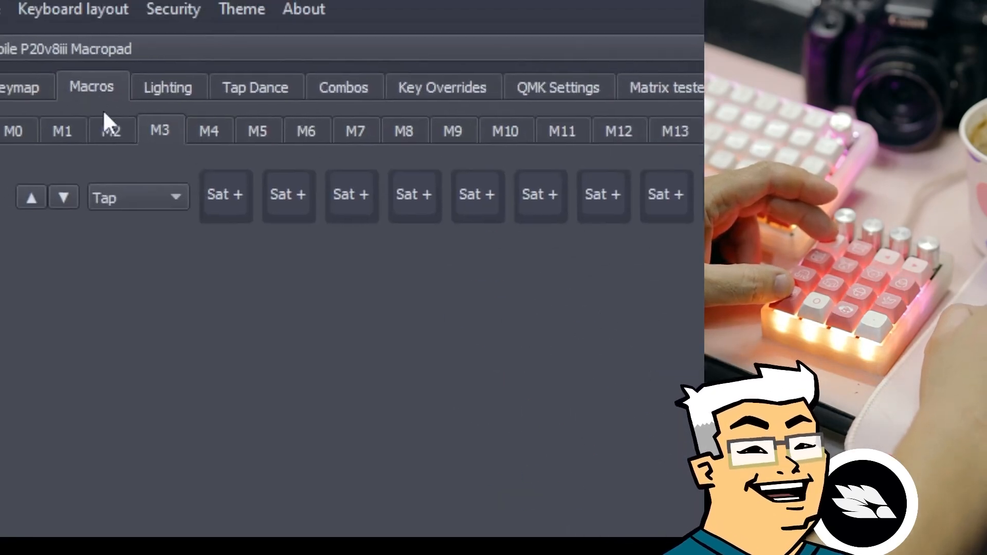
{"action": "left_click", "coordinate": [209, 131]}
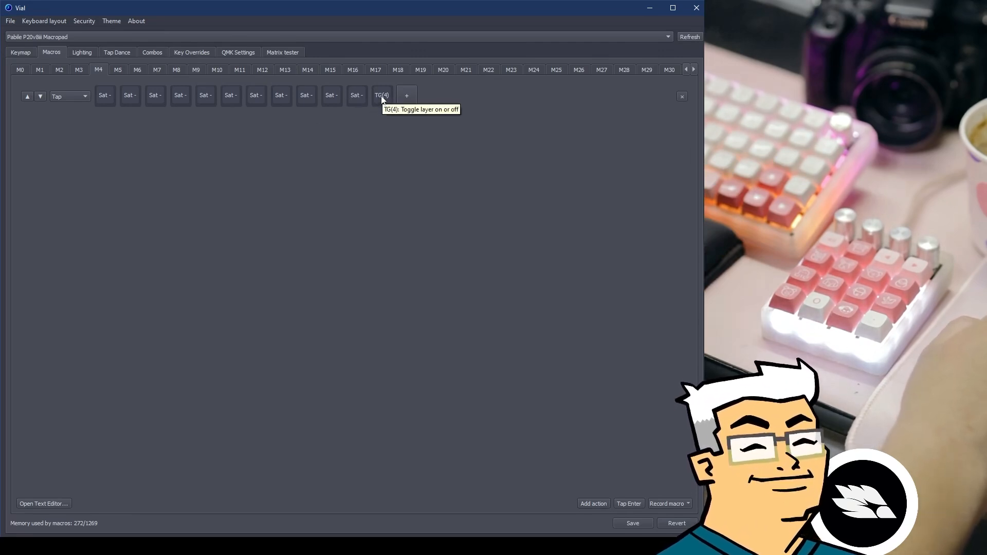
Show the keymap's numpad layer with digits 0–9, operators and M3 on the encoders.
{"action": "left_click", "coordinate": [20, 52]}
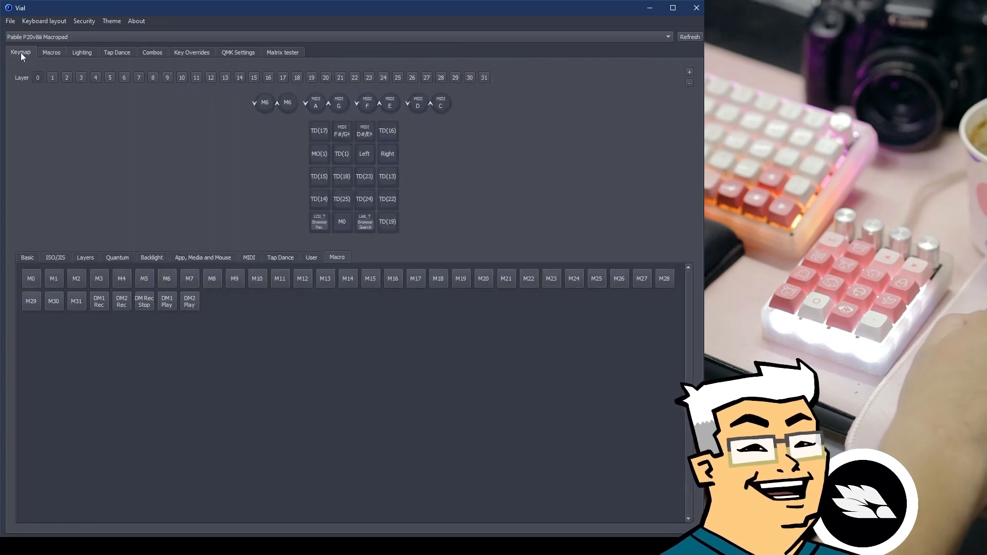
{"action": "left_click", "coordinate": [95, 78]}
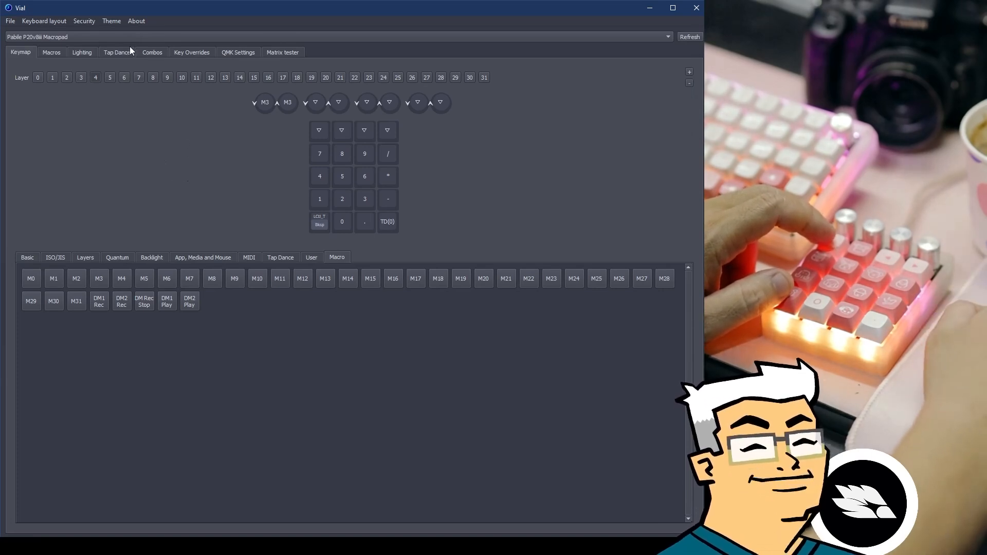
Compare macros M3 (Sat +) and M4 (Sat -), then return to the keymap.
{"action": "left_click", "coordinate": [114, 54]}
{"action": "left_click", "coordinate": [61, 53]}
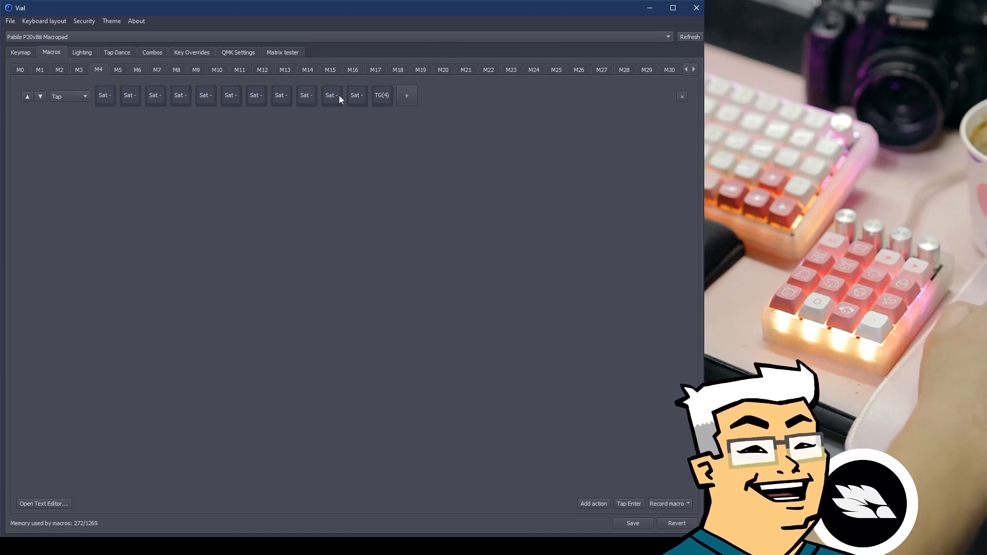
{"action": "left_click", "coordinate": [78, 71]}
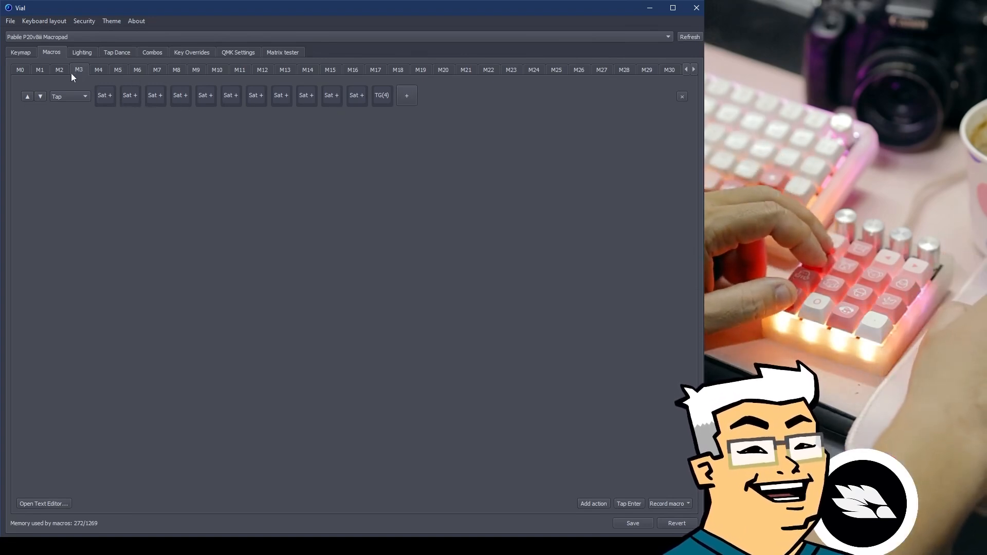
{"action": "left_click", "coordinate": [100, 68]}
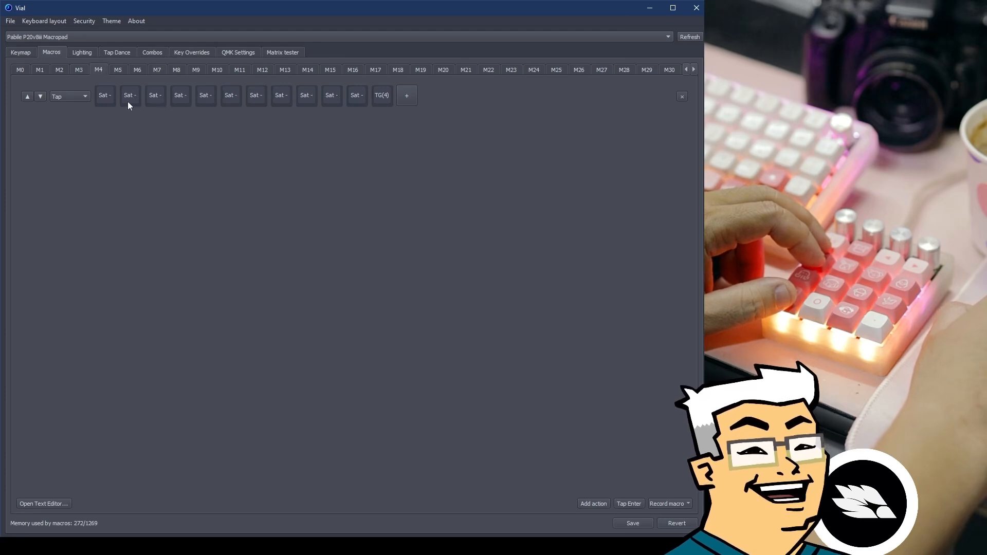
{"action": "left_click", "coordinate": [81, 72]}
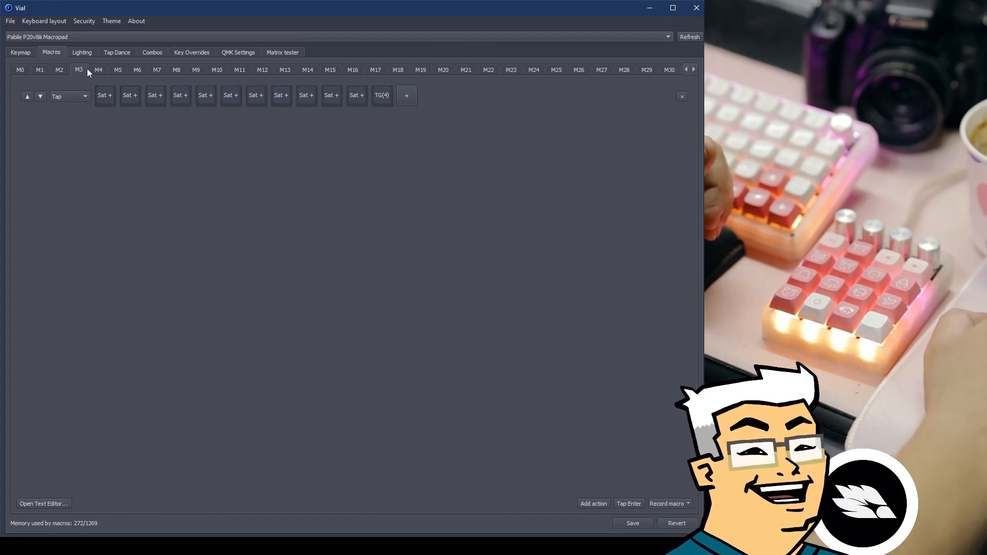
{"action": "left_click", "coordinate": [24, 54]}
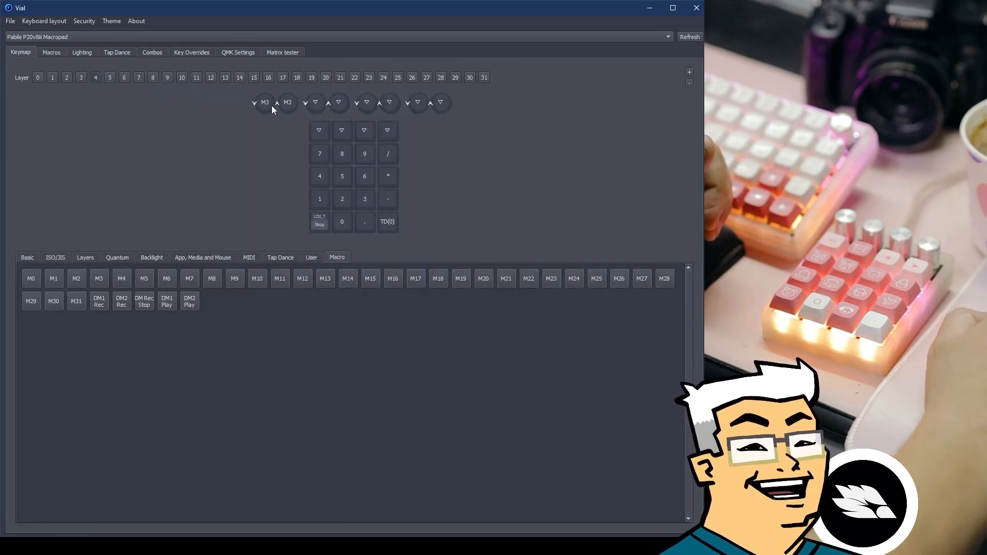
Switch the keycode picker to the User keycodes XCOPY, XPASTE, XCUT, Credits and Contact.
{"action": "key", "text": "Left"}
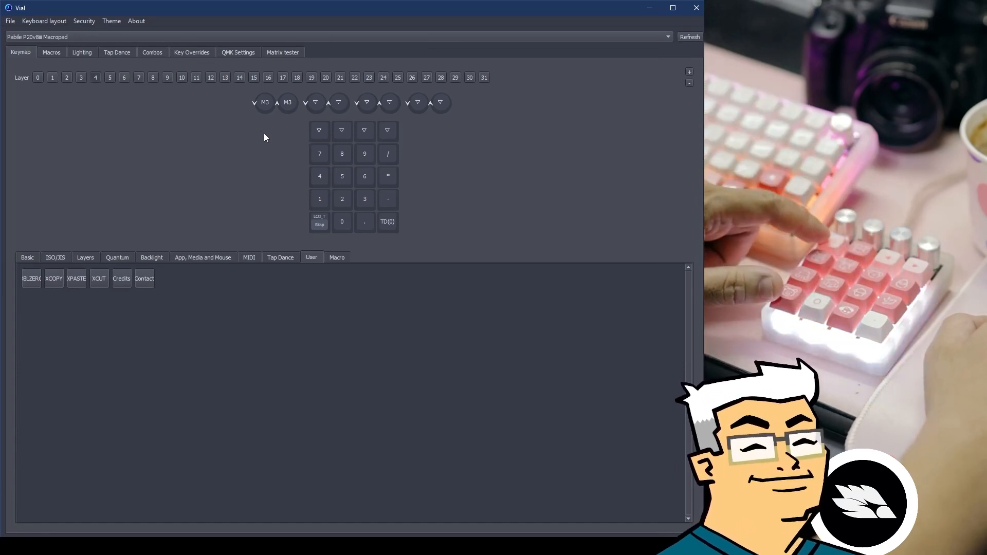
Inspect combos 18 and 19, where key 7 plus a second key outputs M3.
{"action": "left_click", "coordinate": [154, 53]}
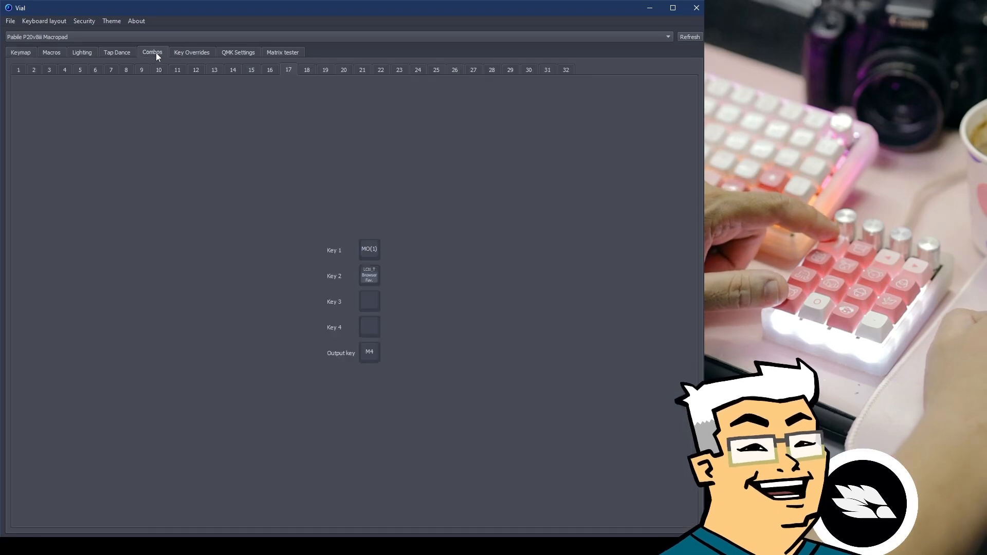
{"action": "left_click", "coordinate": [302, 71]}
{"action": "left_click", "coordinate": [325, 70]}
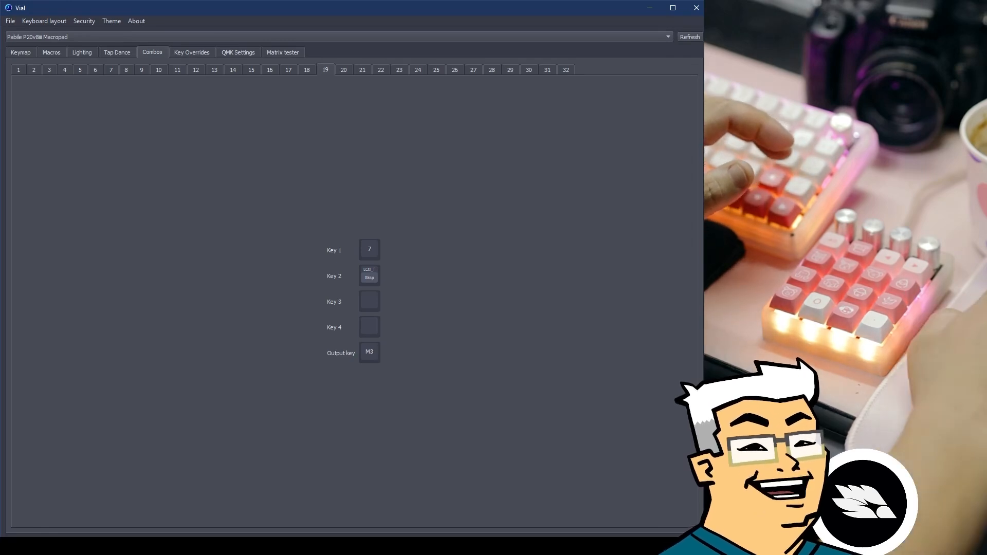
Flick through the Tap Dance settings and bring up the RGB Lighting settings.
{"action": "left_click", "coordinate": [120, 52]}
{"action": "left_click", "coordinate": [153, 52]}
{"action": "left_click", "coordinate": [117, 53]}
{"action": "left_click", "coordinate": [77, 52]}
View macro M6's repeated Hue + taps, check its keymap placement, then return to macros.
{"action": "left_click", "coordinate": [45, 51]}
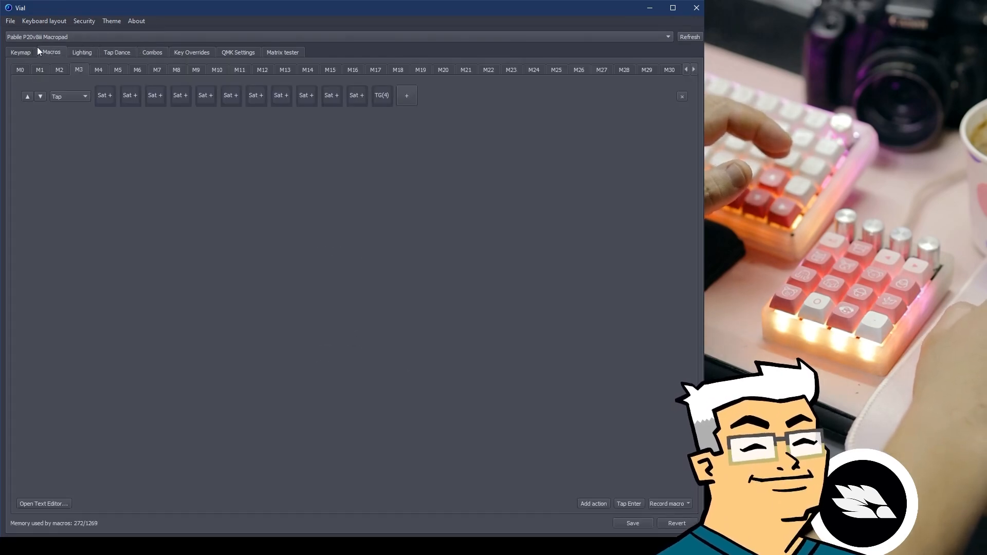
{"action": "left_click", "coordinate": [30, 50]}
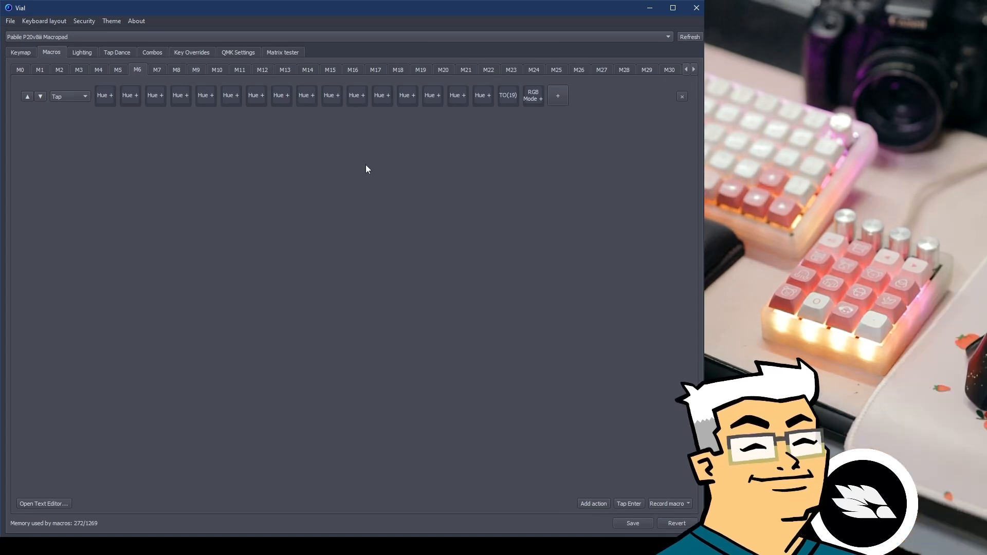
{"action": "left_click", "coordinate": [21, 52]}
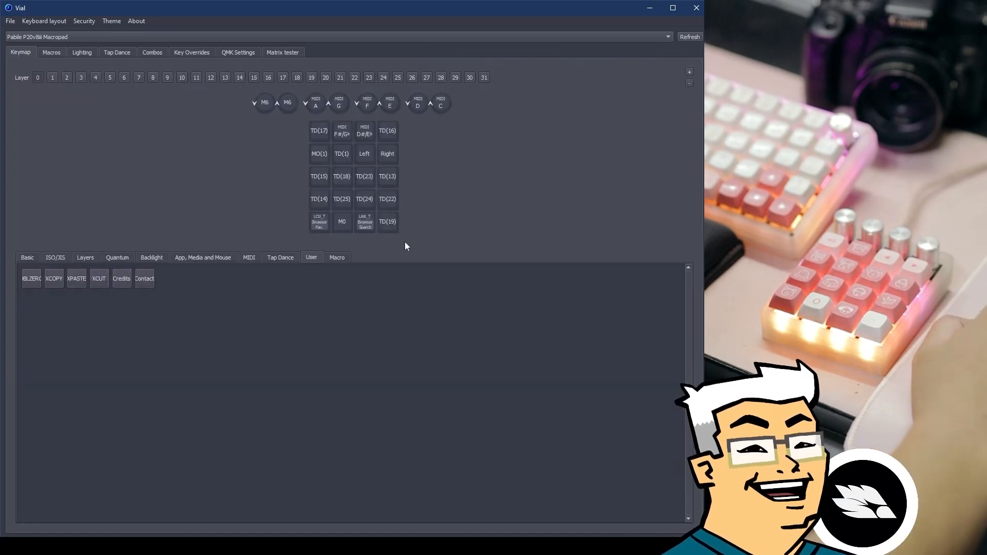
{"action": "left_click", "coordinate": [51, 52]}
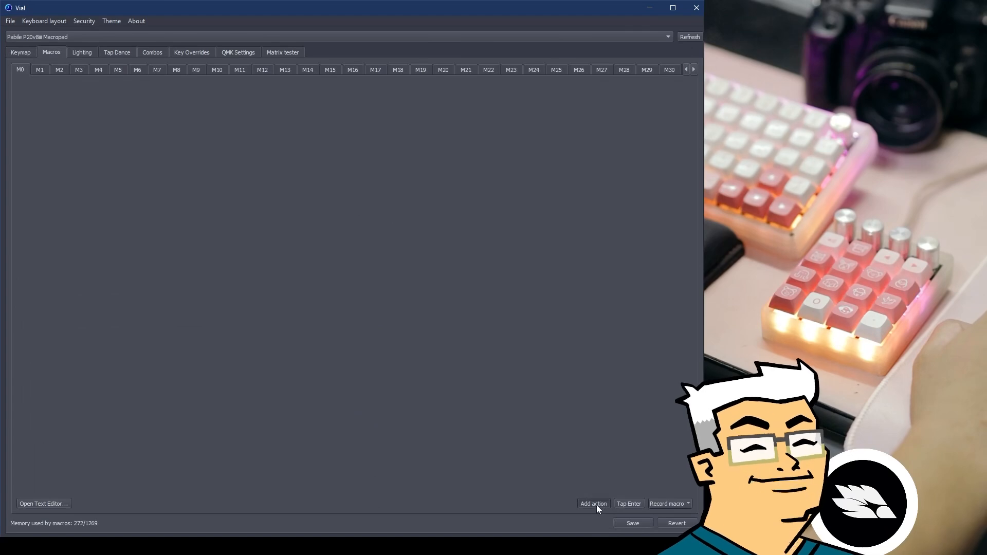
Add a Tap action sending Hue + to macro M0 and save it.
{"action": "left_click", "coordinate": [594, 504]}
{"action": "left_click", "coordinate": [70, 90]}
{"action": "left_click", "coordinate": [67, 121]}
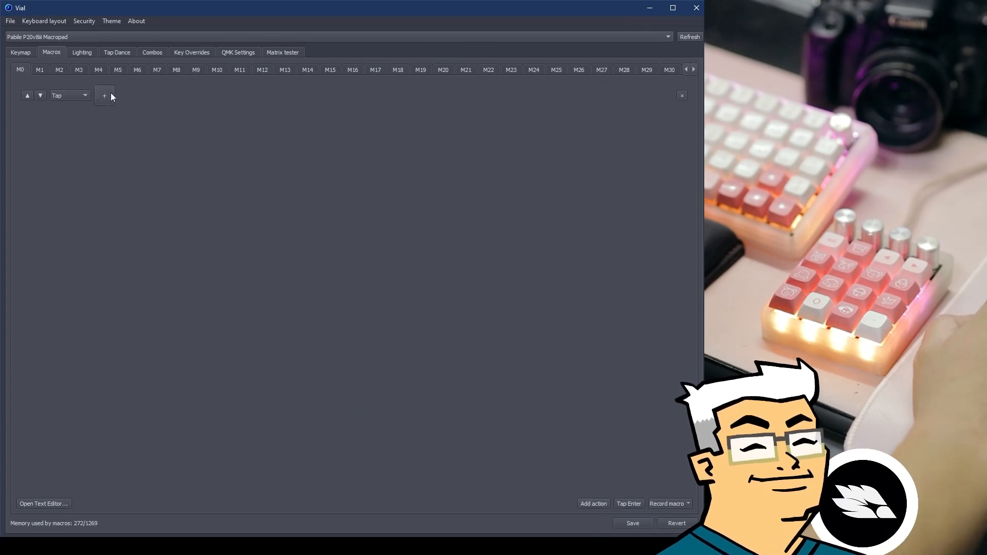
{"action": "left_click", "coordinate": [106, 94]}
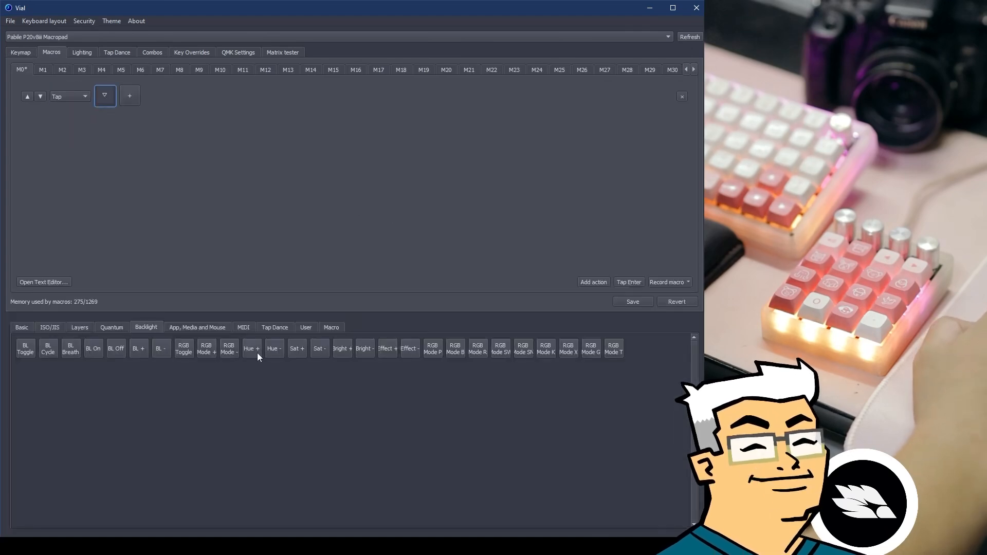
{"action": "left_click", "coordinate": [257, 351]}
{"action": "left_click", "coordinate": [315, 240]}
{"action": "left_click", "coordinate": [627, 523]}
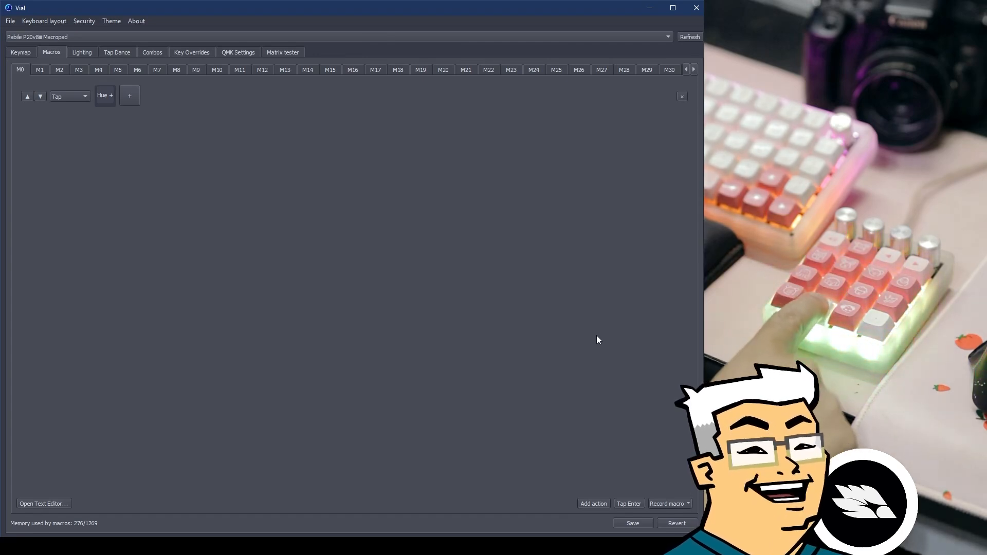
Add two more Hue + keys to M0's Tap action and save the macro.
{"action": "left_click", "coordinate": [128, 96]}
{"action": "left_click", "coordinate": [127, 103]}
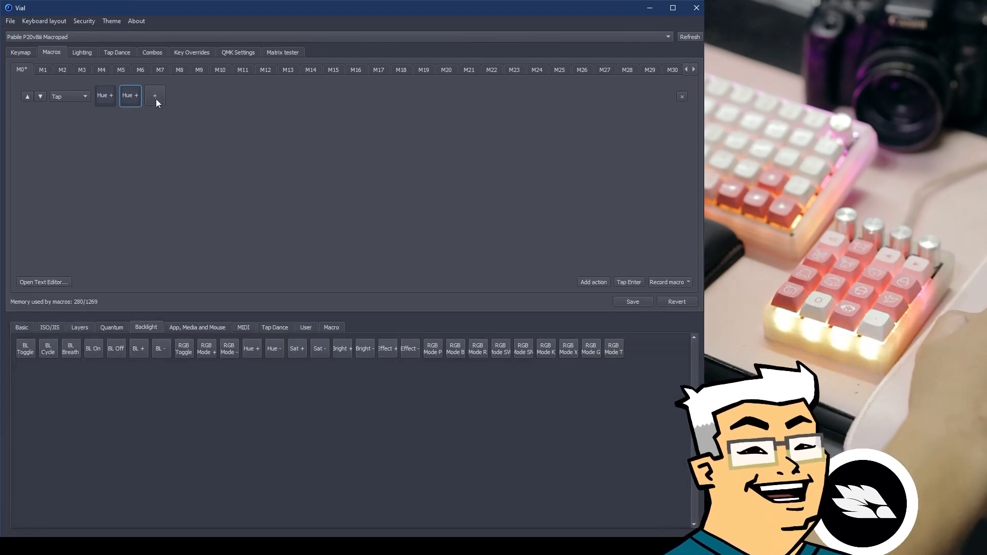
{"action": "left_click", "coordinate": [157, 104]}
{"action": "left_click", "coordinate": [150, 103]}
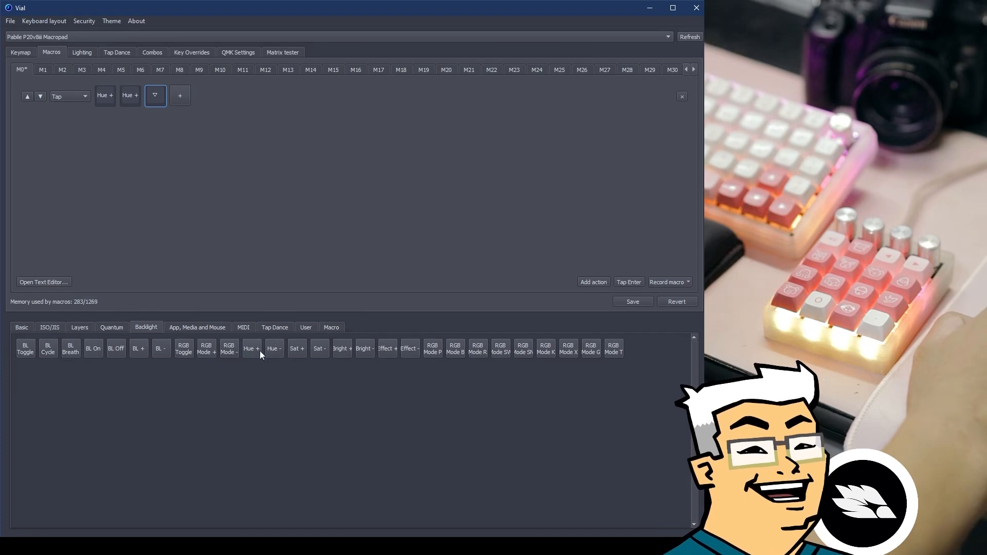
{"action": "left_click", "coordinate": [242, 230]}
{"action": "left_click", "coordinate": [637, 522]}
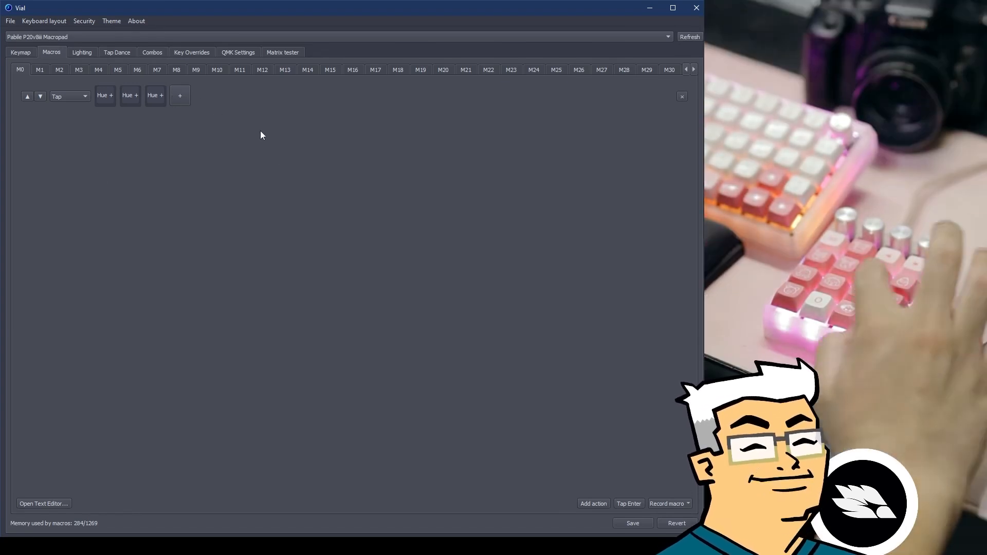
In the Lighting settings, switch the RGB effect to Solid Reactive Multicross.
{"action": "left_click", "coordinate": [83, 53]}
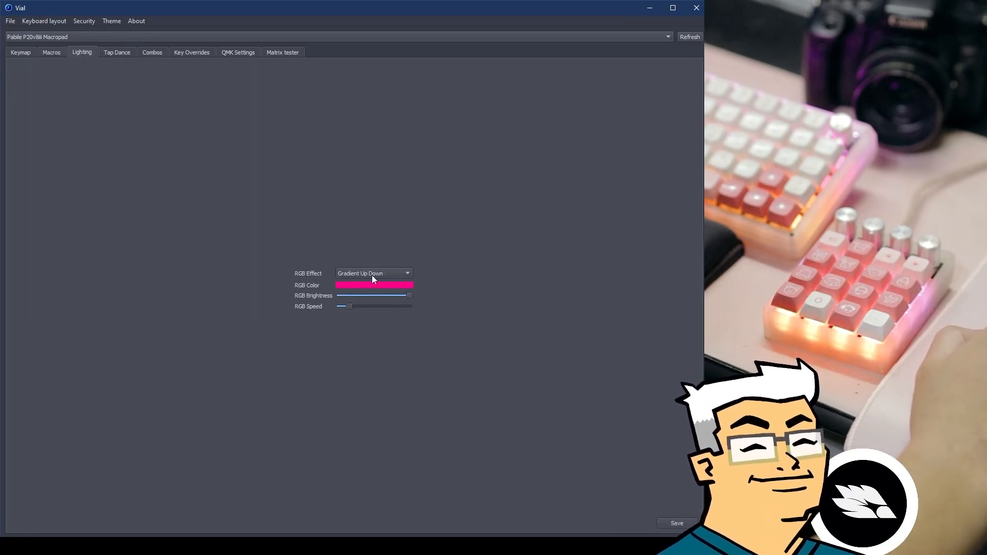
{"action": "left_click", "coordinate": [387, 274]}
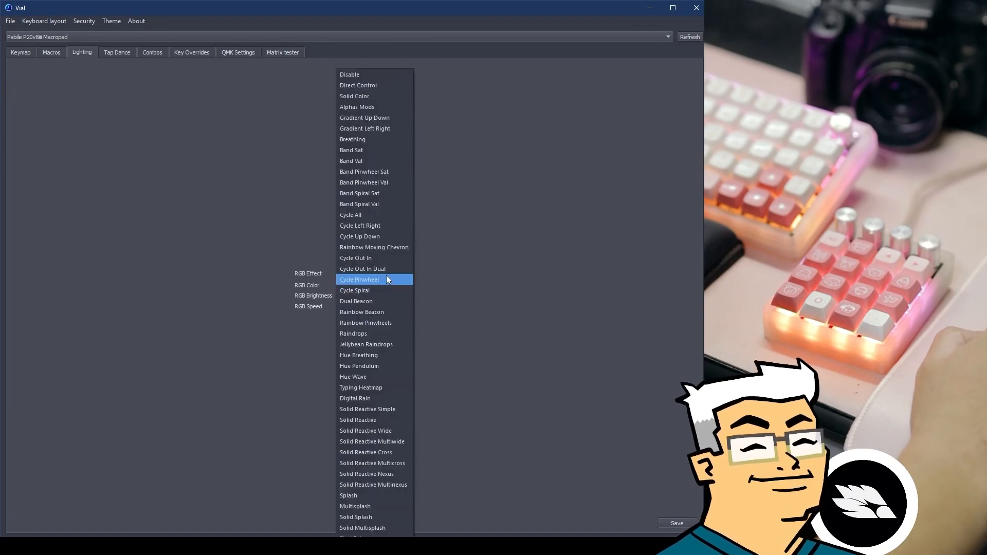
{"action": "left_click", "coordinate": [429, 239]}
{"action": "left_click", "coordinate": [385, 275]}
{"action": "left_click", "coordinate": [405, 392]}
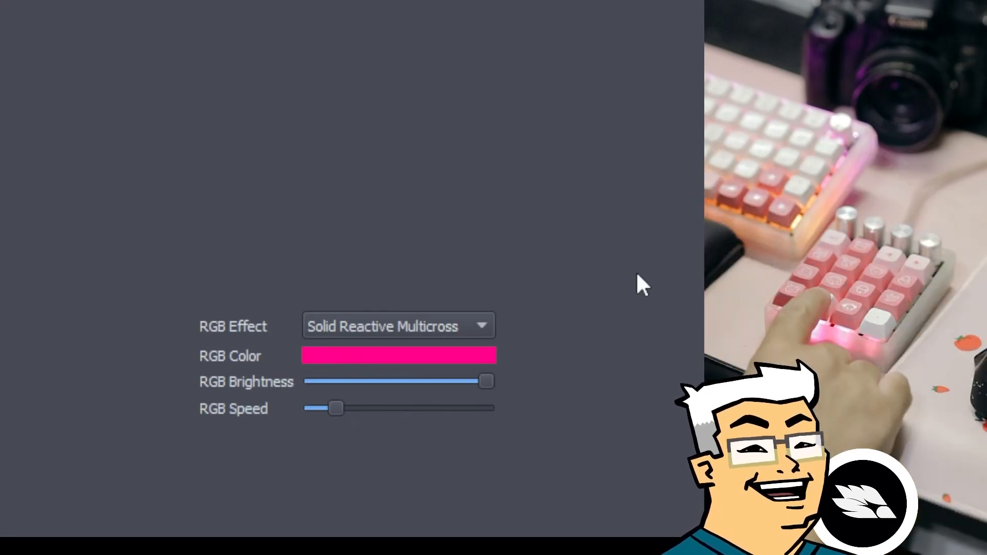
Try the Band Pinwheel Sat RGB effect, then settle on Solid Color.
{"action": "left_click", "coordinate": [397, 329]}
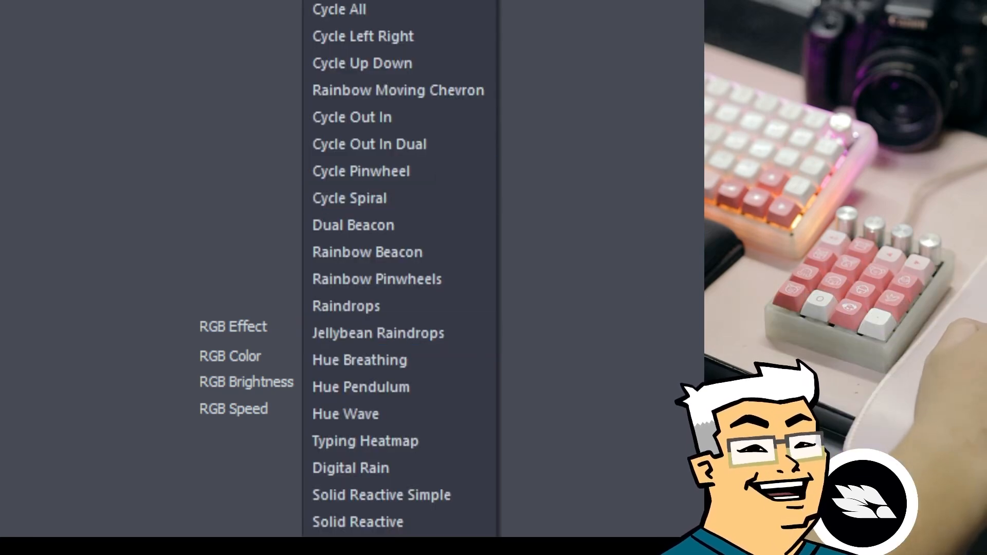
{"action": "left_click", "coordinate": [360, 0]}
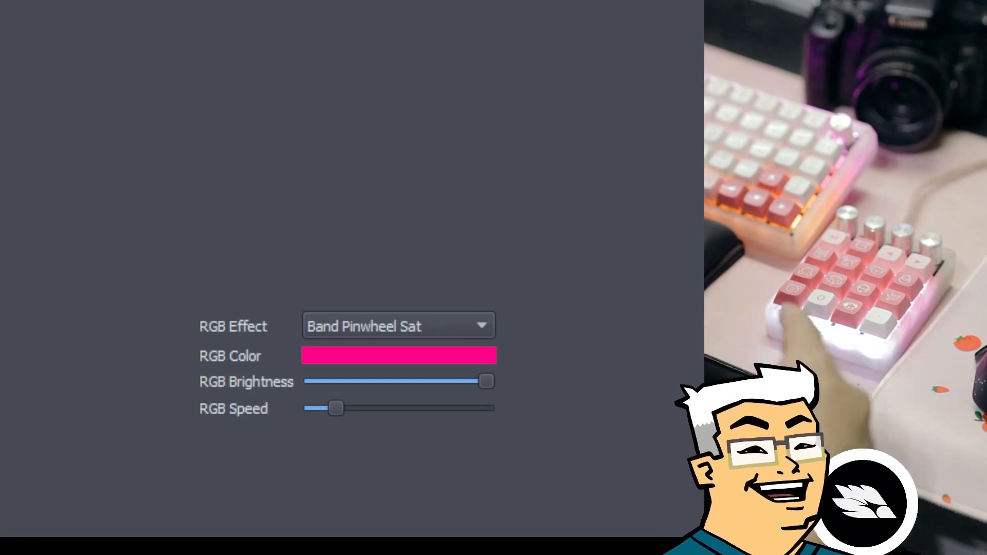
{"action": "left_click", "coordinate": [399, 326]}
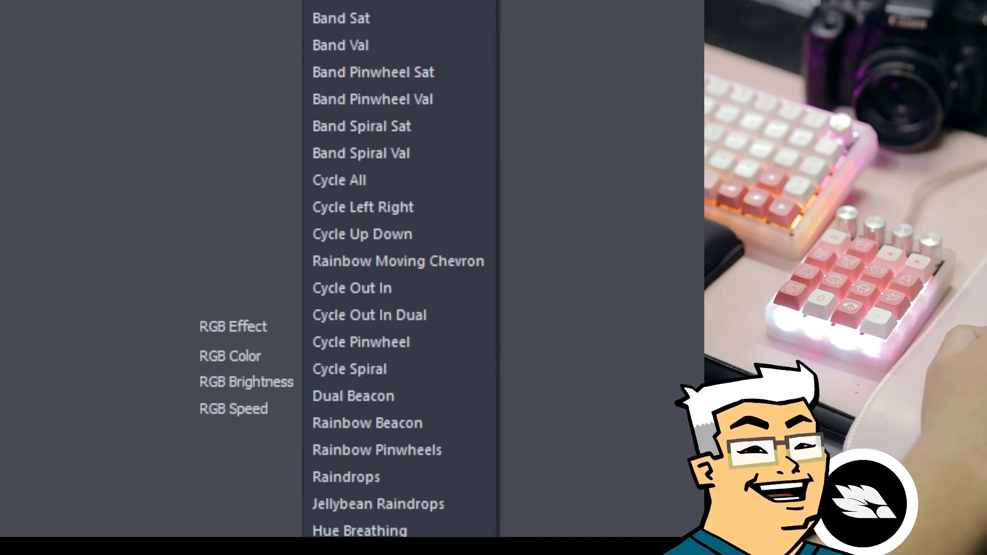
{"action": "left_click", "coordinate": [398, 1]}
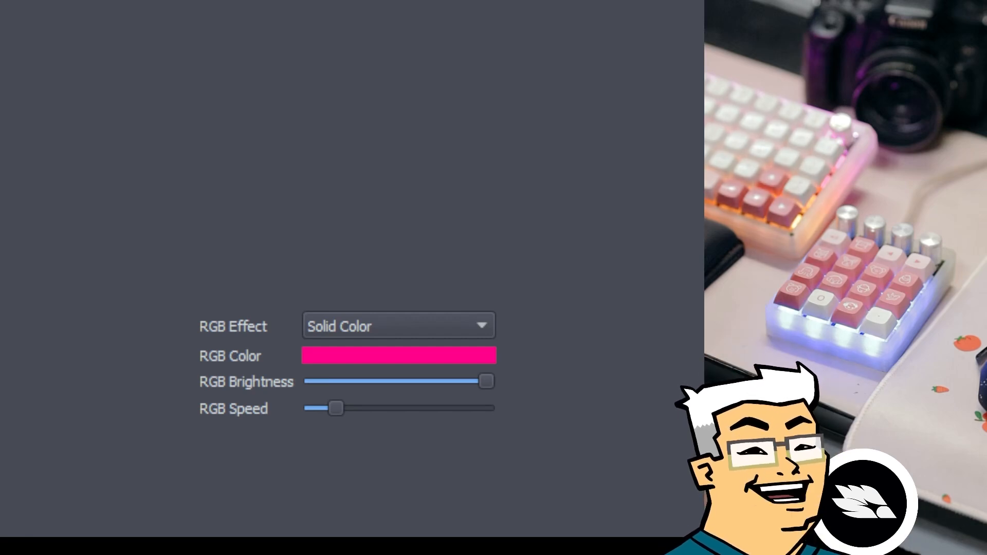
Cycle the RGB effect through Jellybean Raindrops and Hue Wave, ending on Rainbow Pinwheels.
{"action": "left_click", "coordinate": [480, 325]}
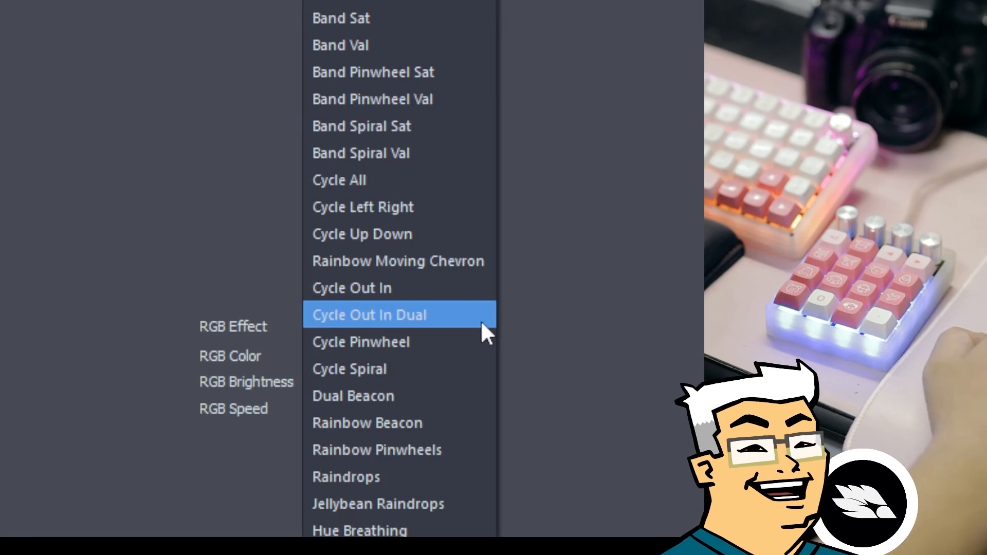
{"action": "left_click", "coordinate": [431, 499]}
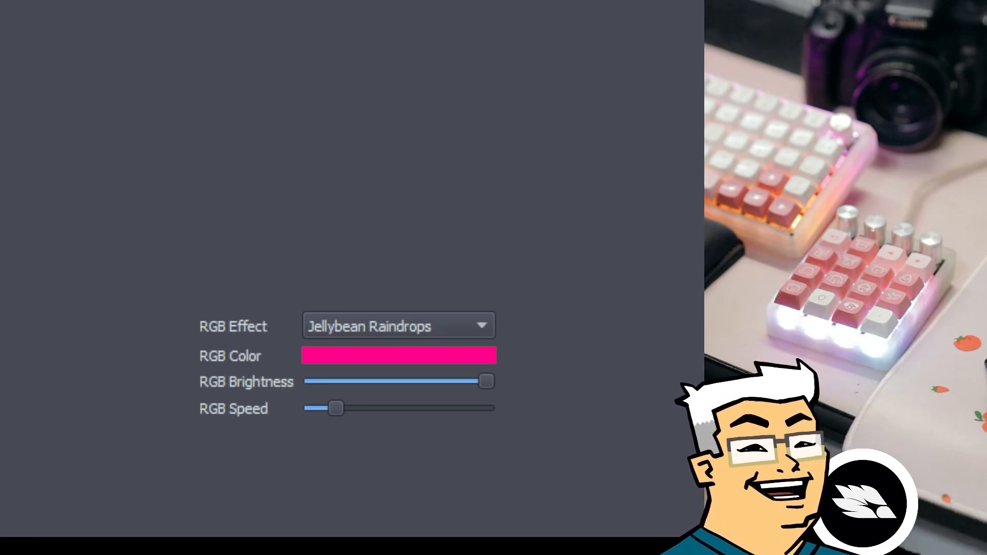
{"action": "left_click", "coordinate": [443, 333]}
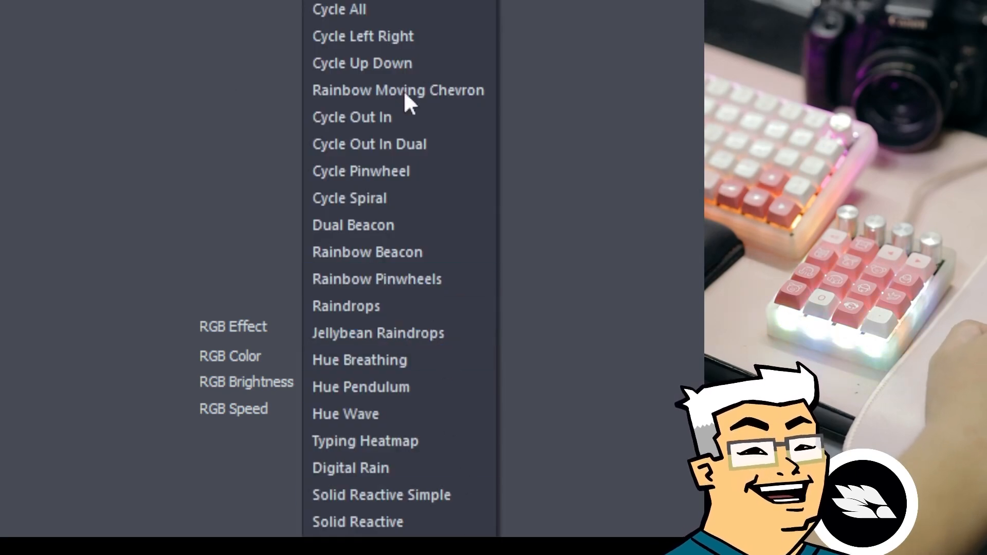
{"action": "left_click", "coordinate": [377, 412]}
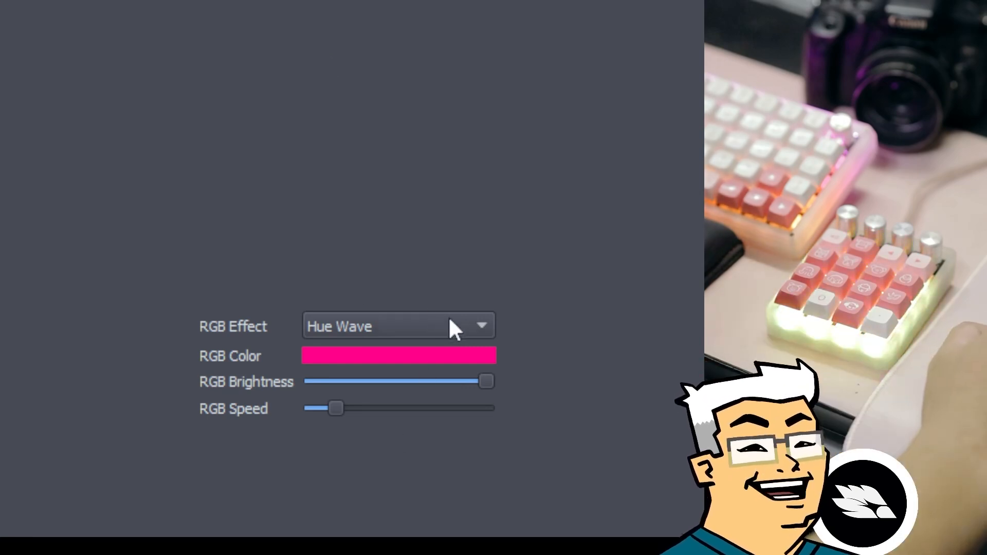
{"action": "left_click", "coordinate": [445, 326]}
{"action": "left_click", "coordinate": [417, 287]}
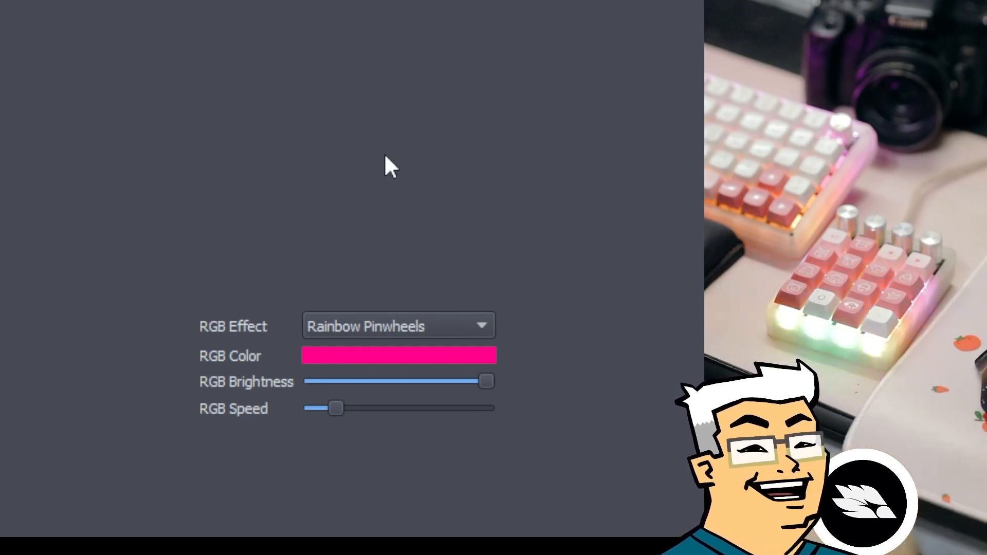
Try the Dual Beacon RGB effect, then return to Gradient Up Down.
{"action": "left_click", "coordinate": [434, 325]}
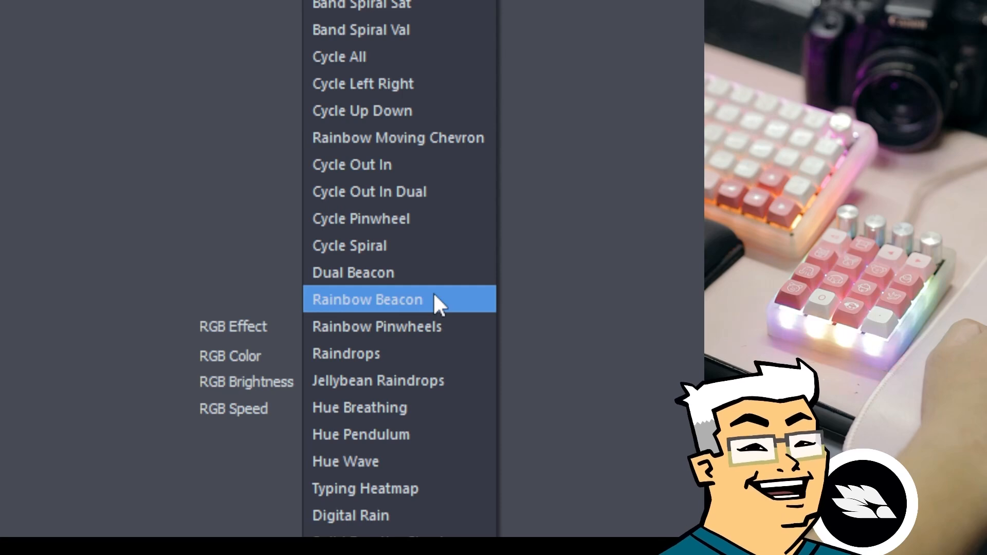
{"action": "left_click", "coordinate": [417, 276]}
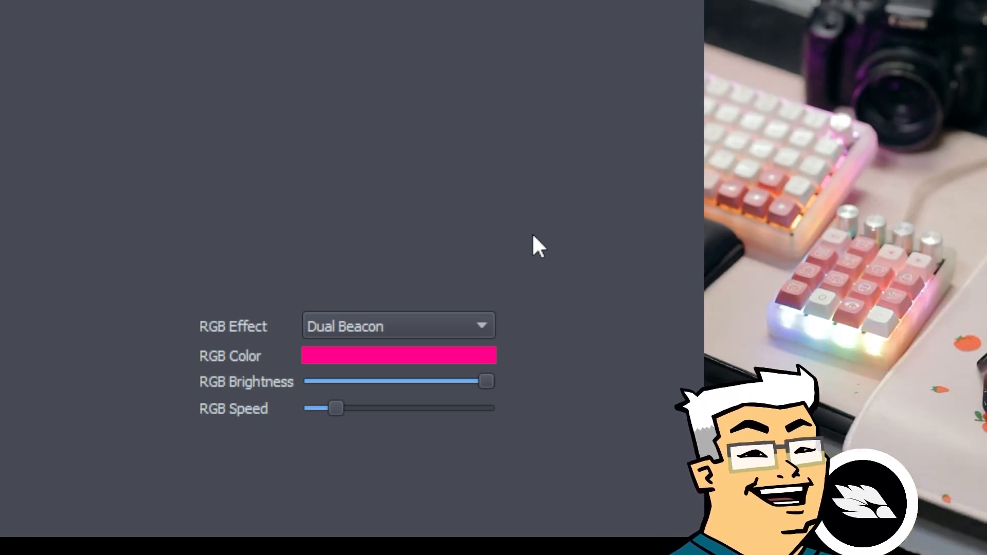
{"action": "left_click", "coordinate": [399, 326]}
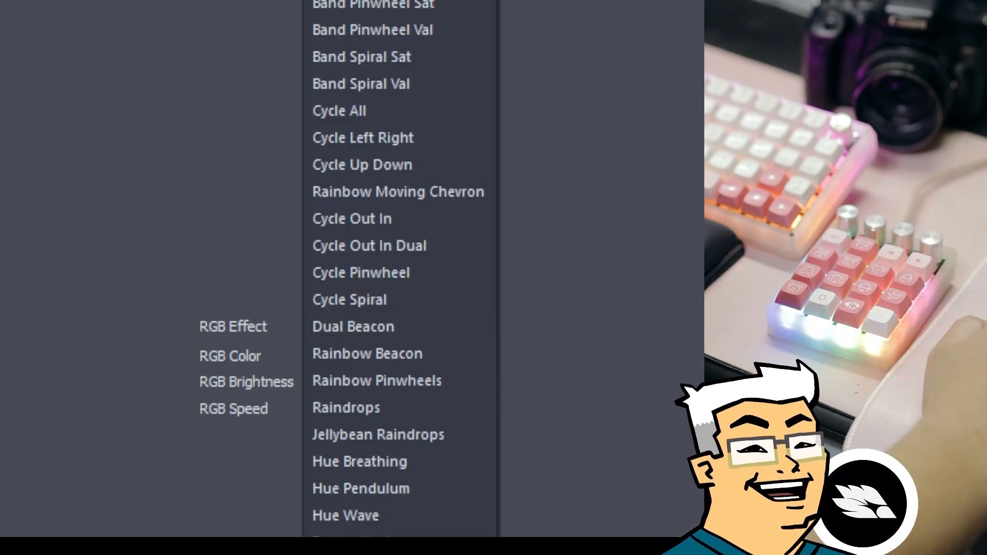
{"action": "left_click", "coordinate": [399, 1]}
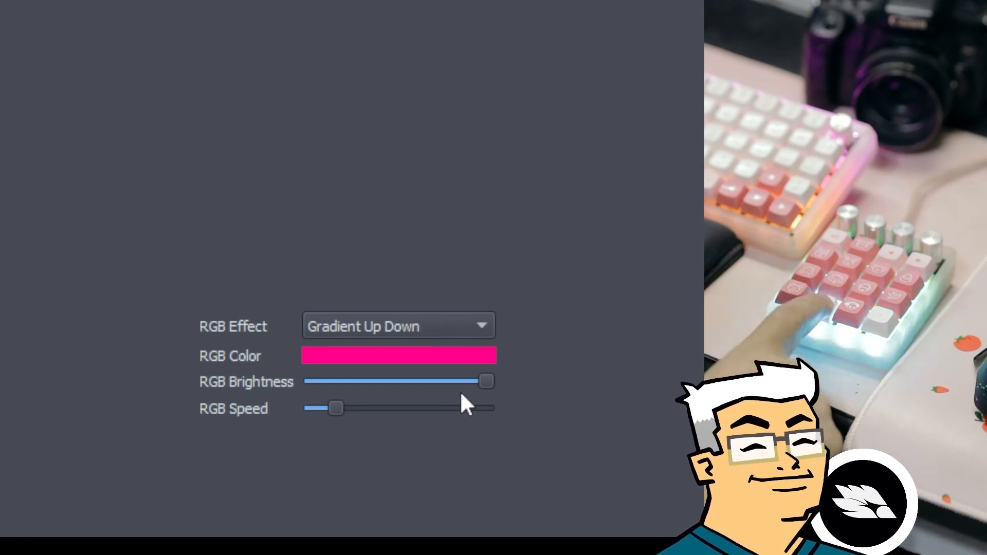
Open the RGB colour chooser and close it, leaving the colour pink.
{"action": "left_click", "coordinate": [401, 361]}
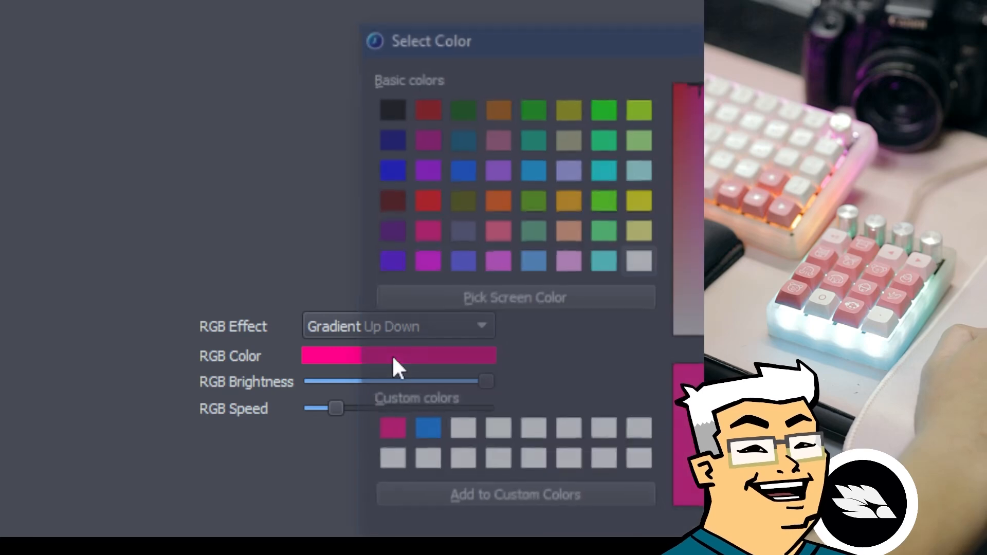
{"action": "key", "text": "Escape"}
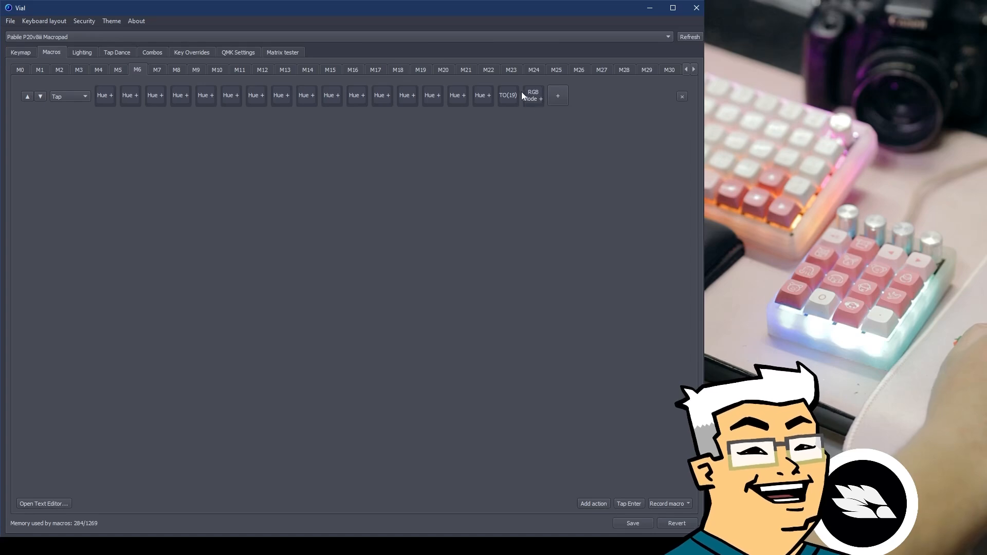
View the macro as text in the text editor, then switch to macro M5.
{"action": "left_click", "coordinate": [40, 503]}
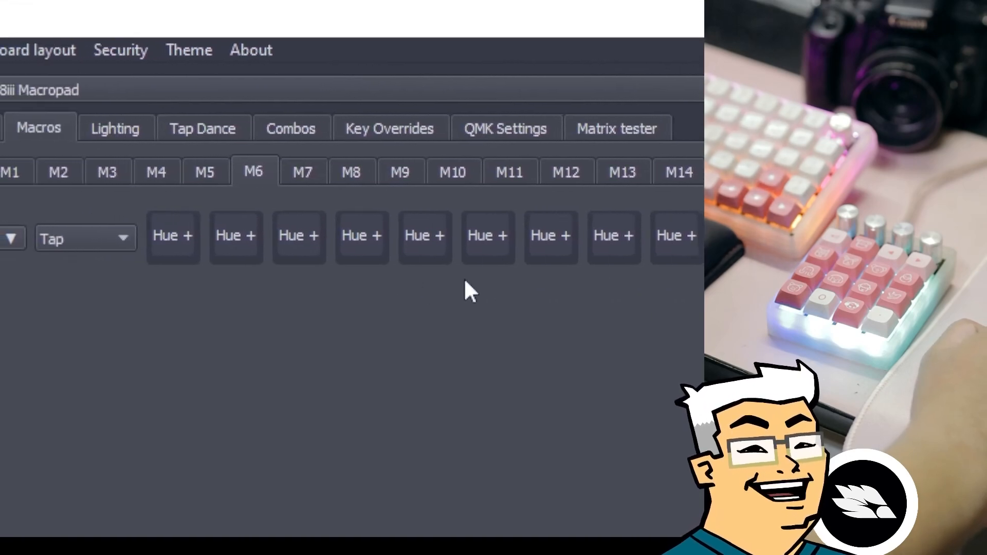
{"action": "left_click", "coordinate": [226, 173]}
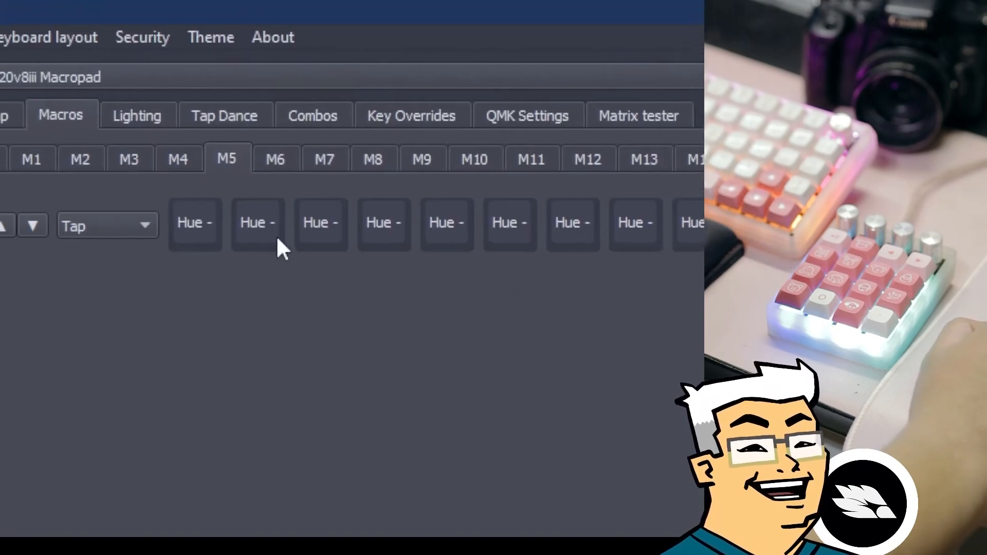
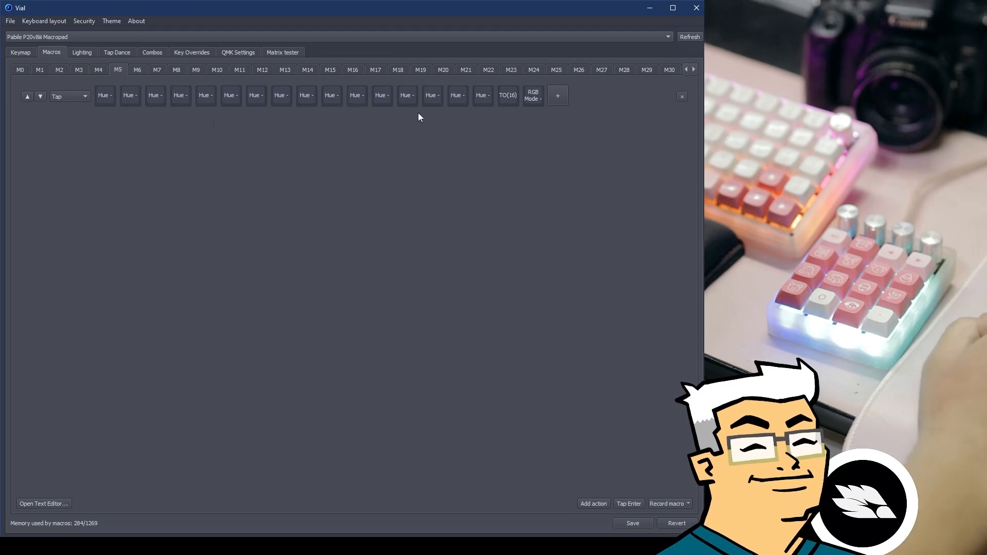
Leave the Macros editor and show the P20v8iii Macropad's keymap layers and key layout.
{"action": "left_click", "coordinate": [23, 51]}
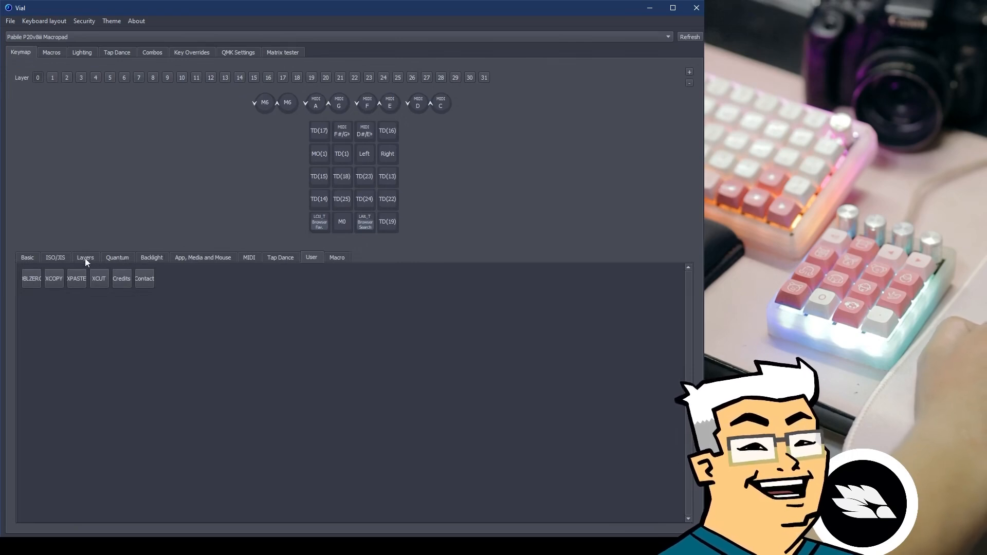
Reassign the M0 key to RGB Toggle from the Backlight keycodes, then bring up the Matrix tester.
{"action": "left_click", "coordinate": [341, 222]}
{"action": "left_click", "coordinate": [152, 257]}
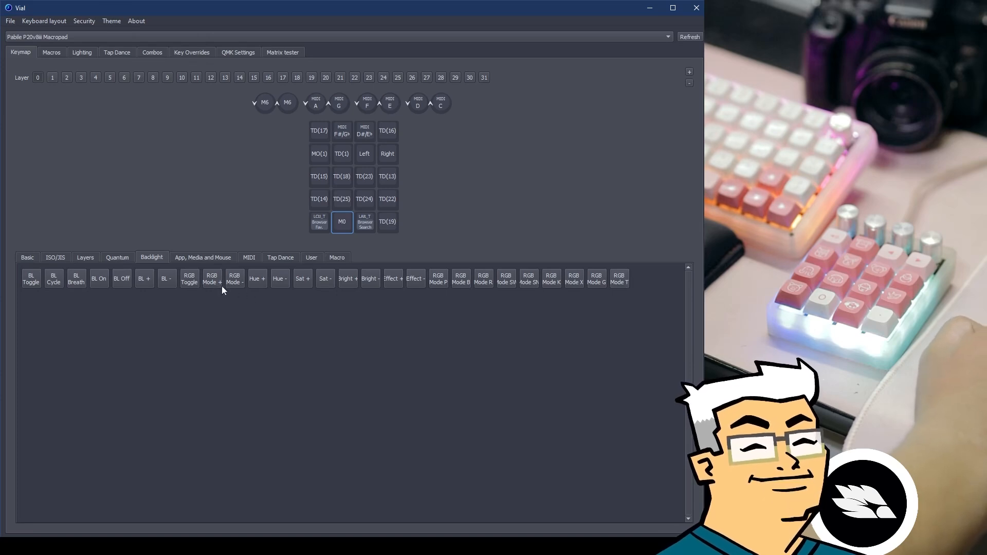
{"action": "left_click", "coordinate": [190, 280]}
{"action": "left_click", "coordinate": [515, 209]}
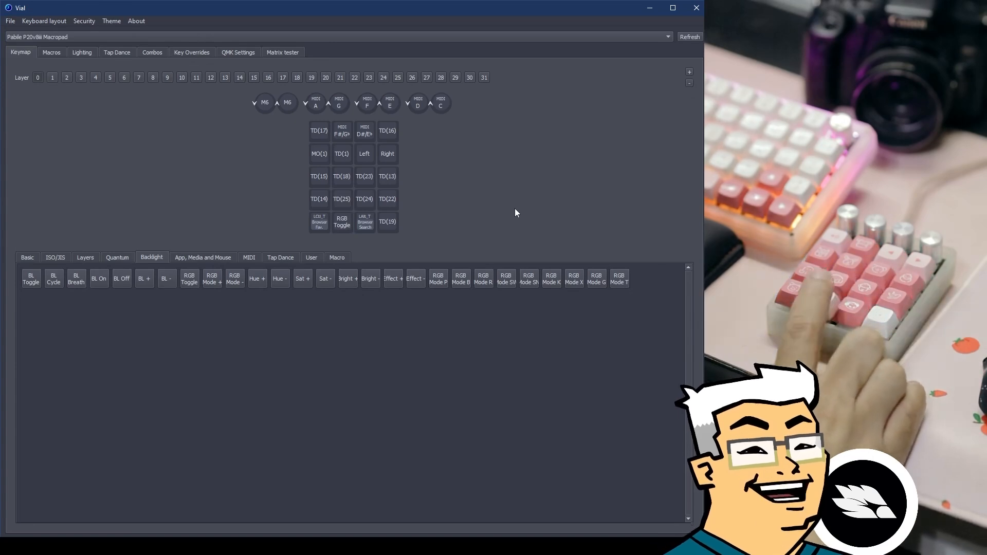
{"action": "left_click", "coordinate": [282, 52]}
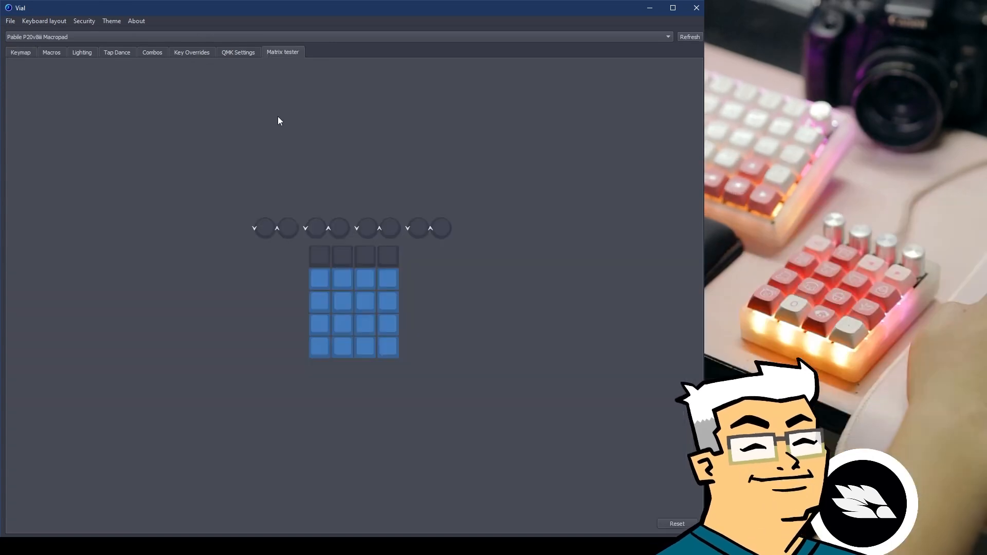